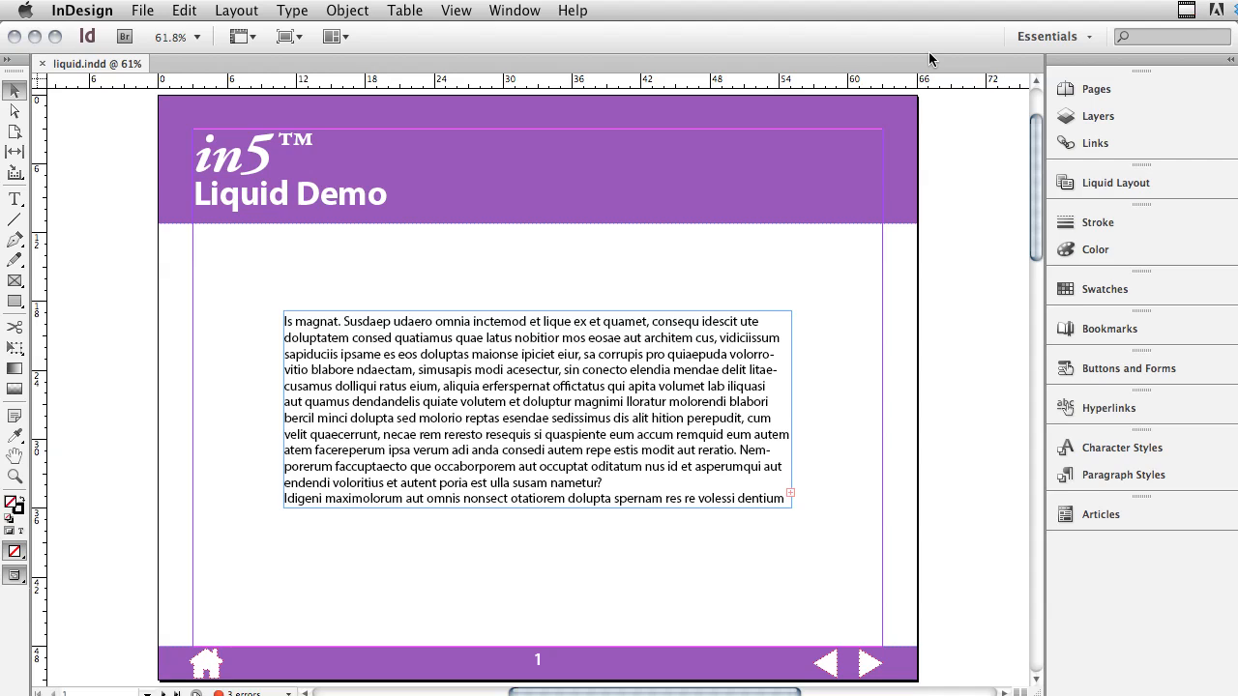
- Display the Liquid Layout settings
click(532, 9)
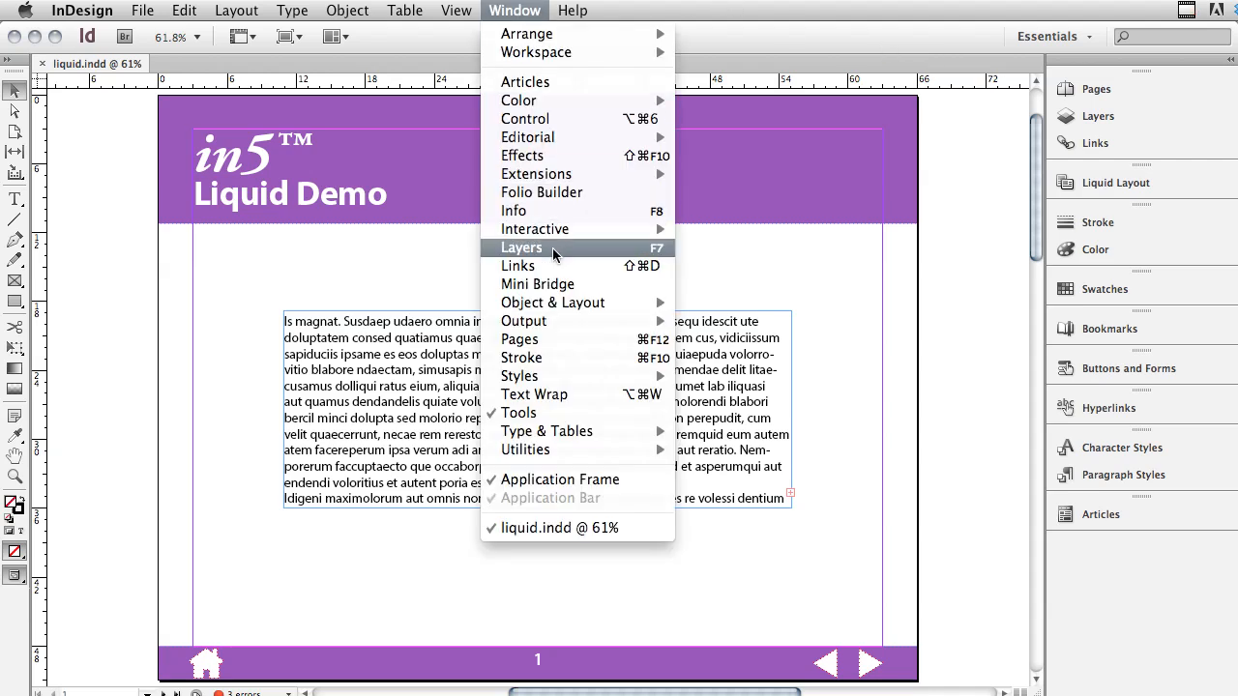
mouse_move(627, 230)
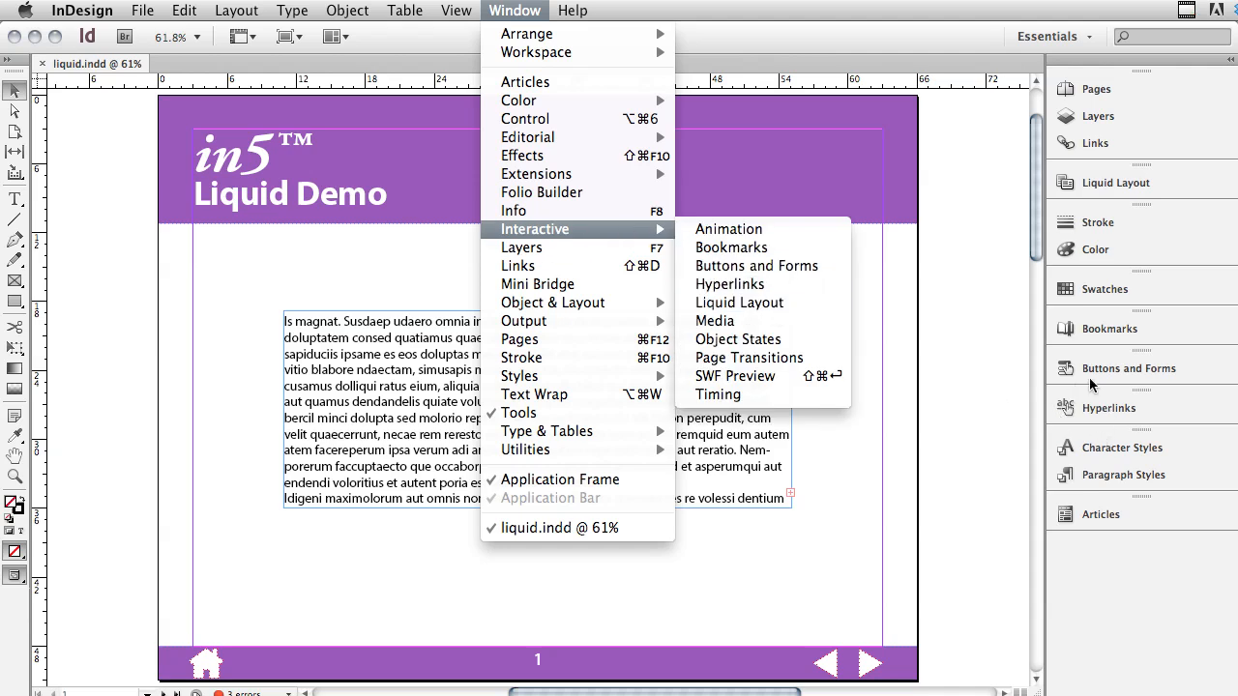
click(1116, 187)
click(1118, 189)
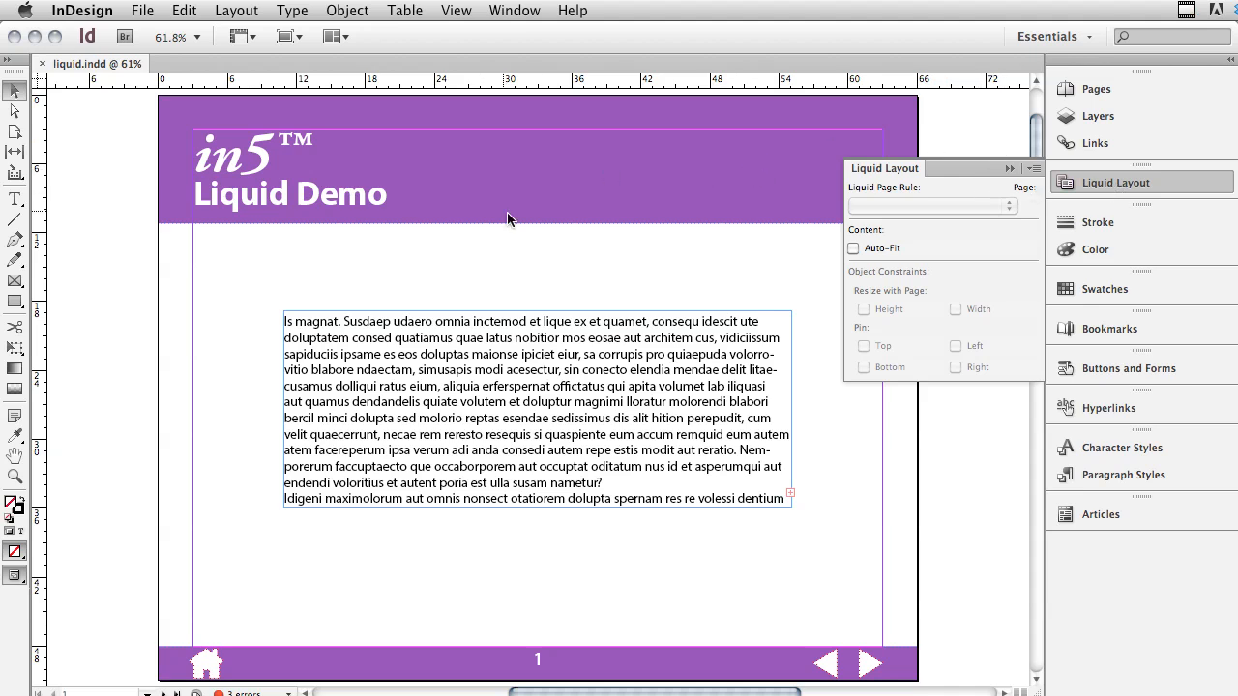
- Open the A-Master page and examine the liquid page rule options and object constraints of the purple header band
click(1085, 91)
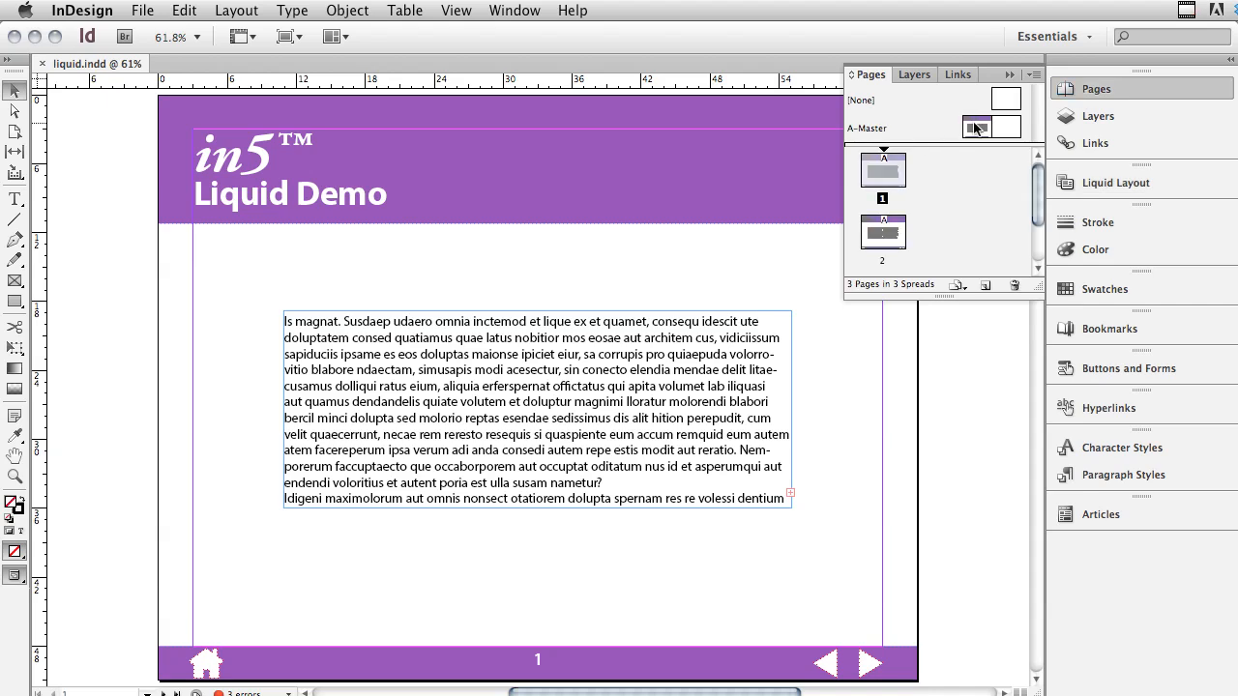
double_click(976, 129)
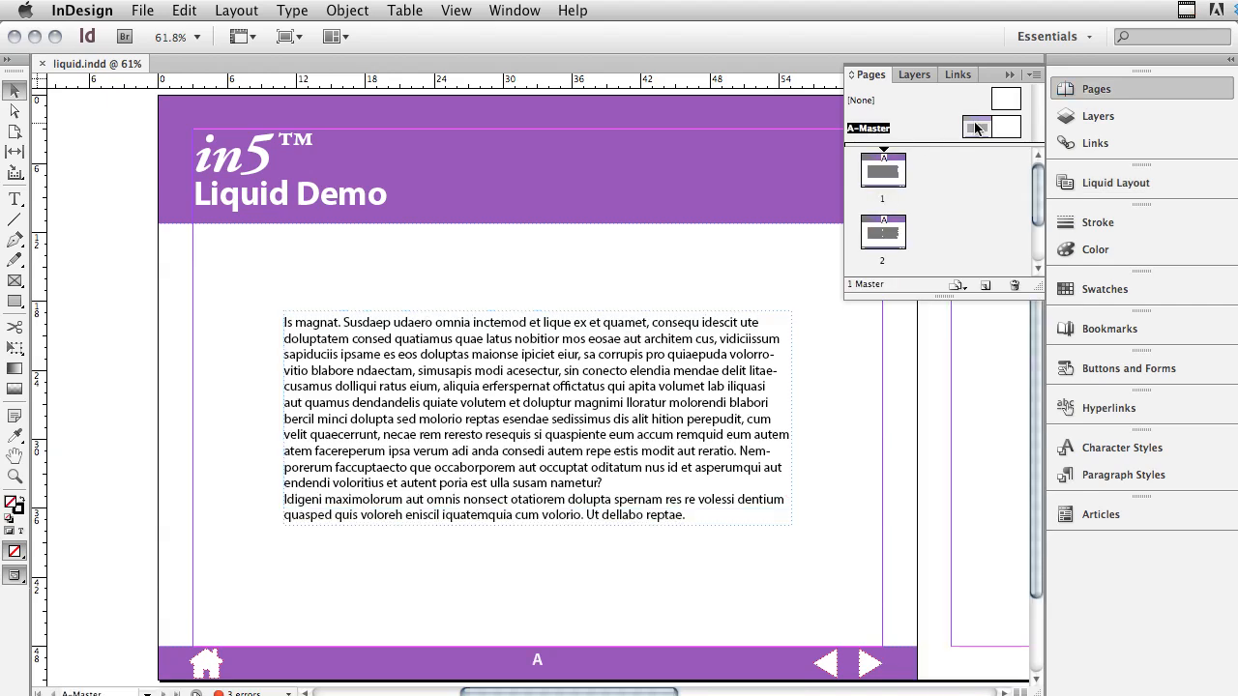
click(740, 168)
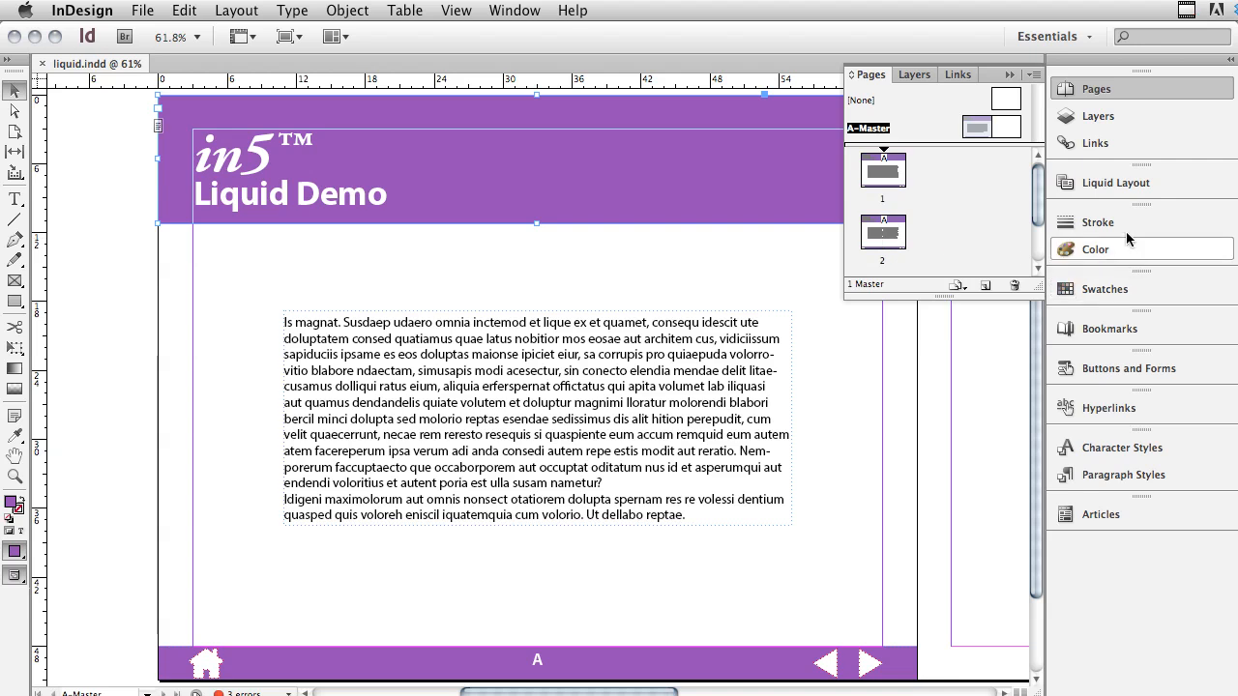
click(1130, 190)
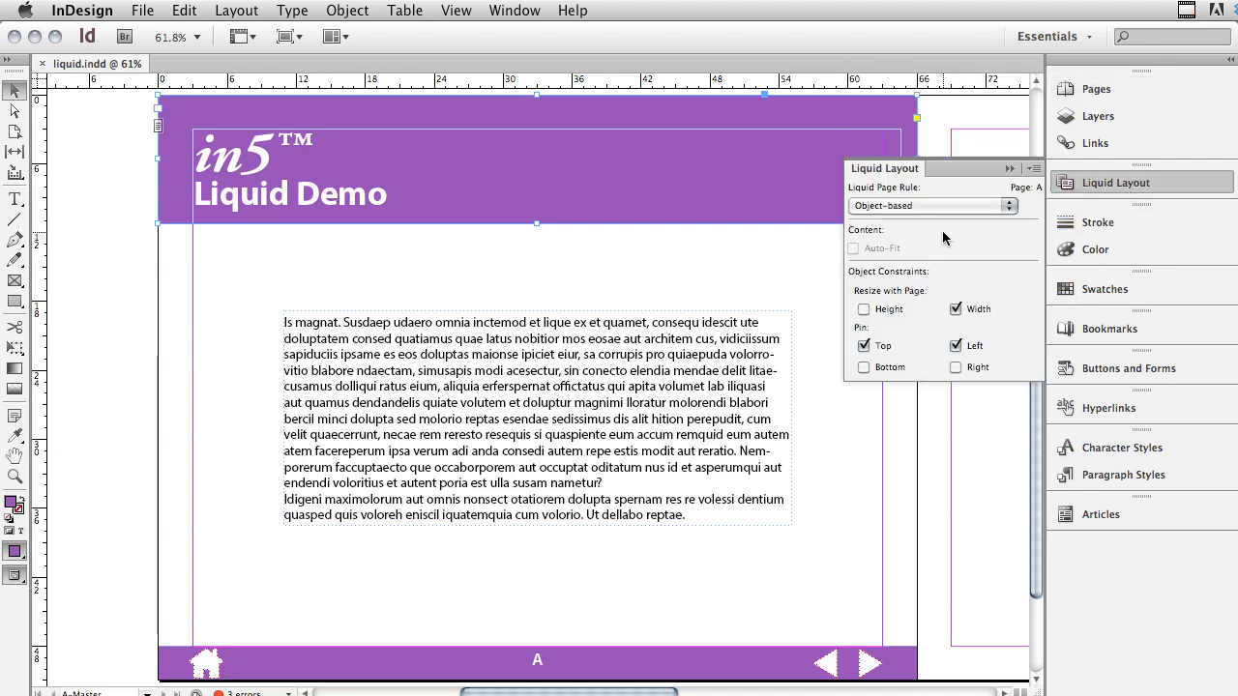
click(1005, 212)
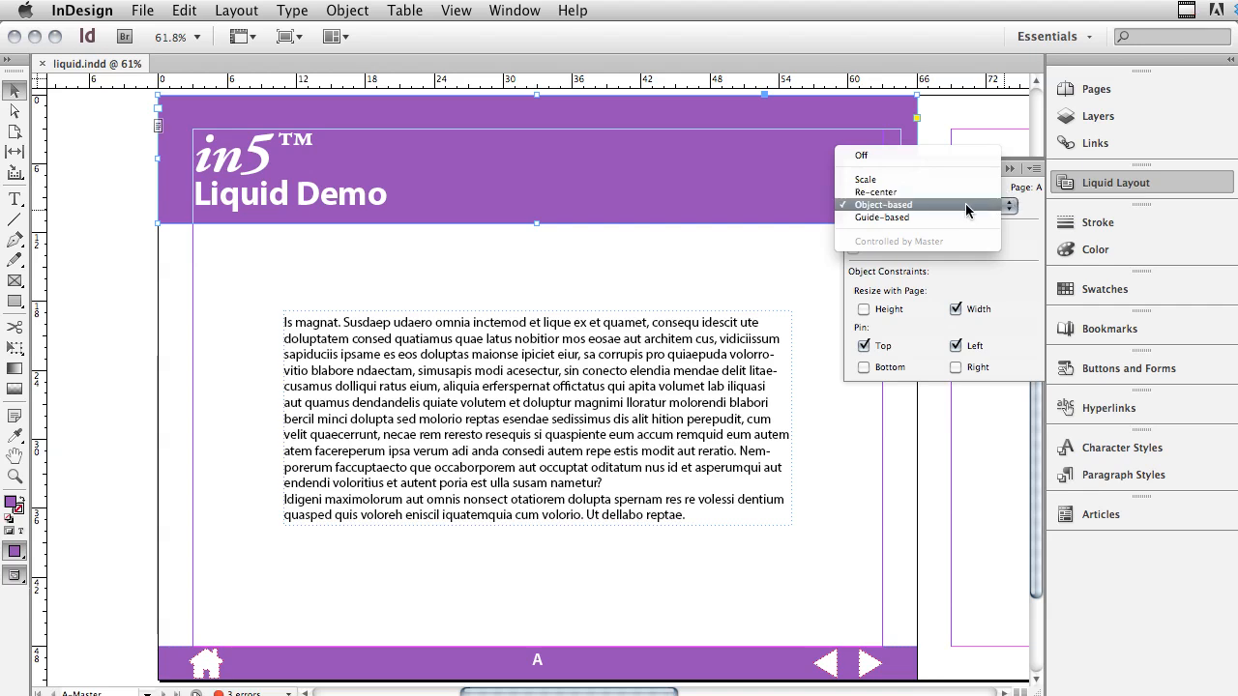
click(1035, 211)
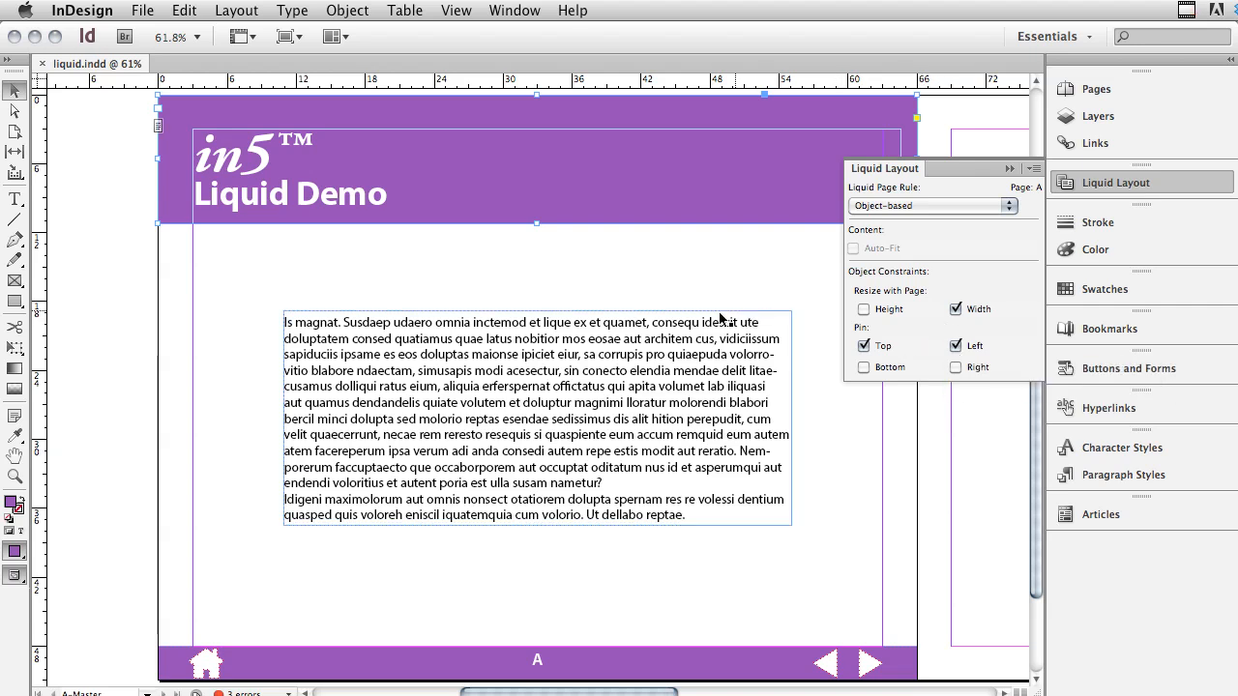
- Examine the object constraints of the body text frame, home icon, footer bar and back arrow on the A-Master page
click(586, 342)
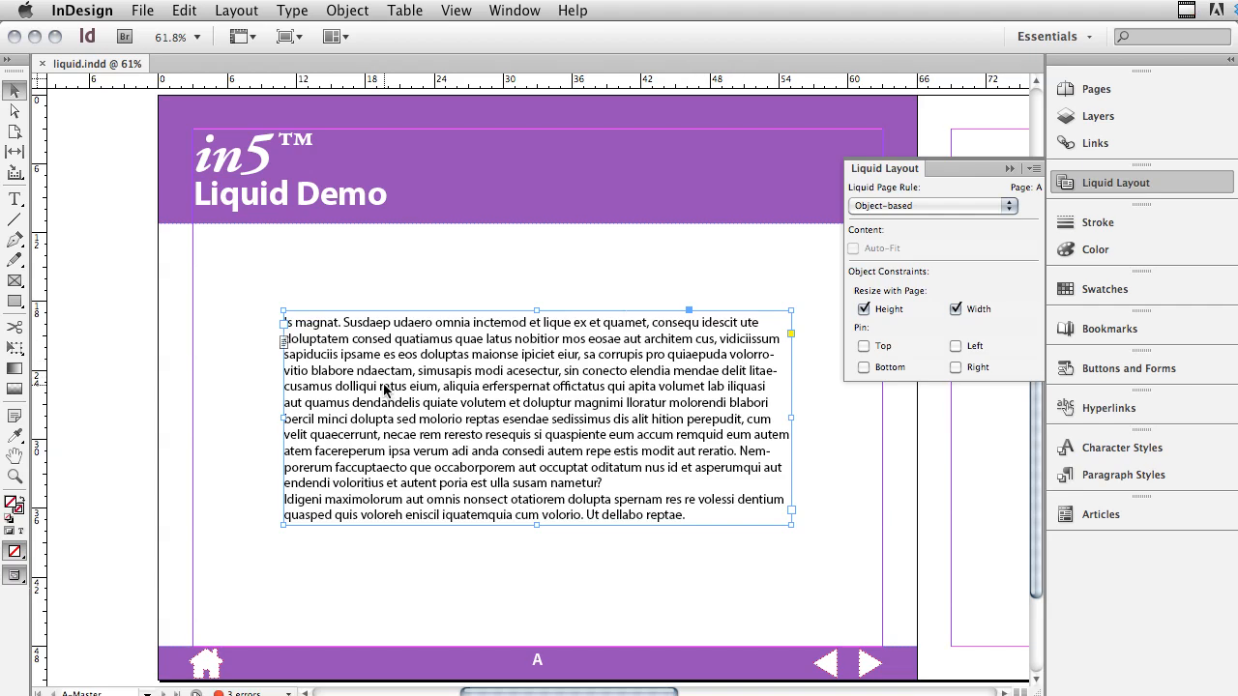
scroll(144, 406, down, 3)
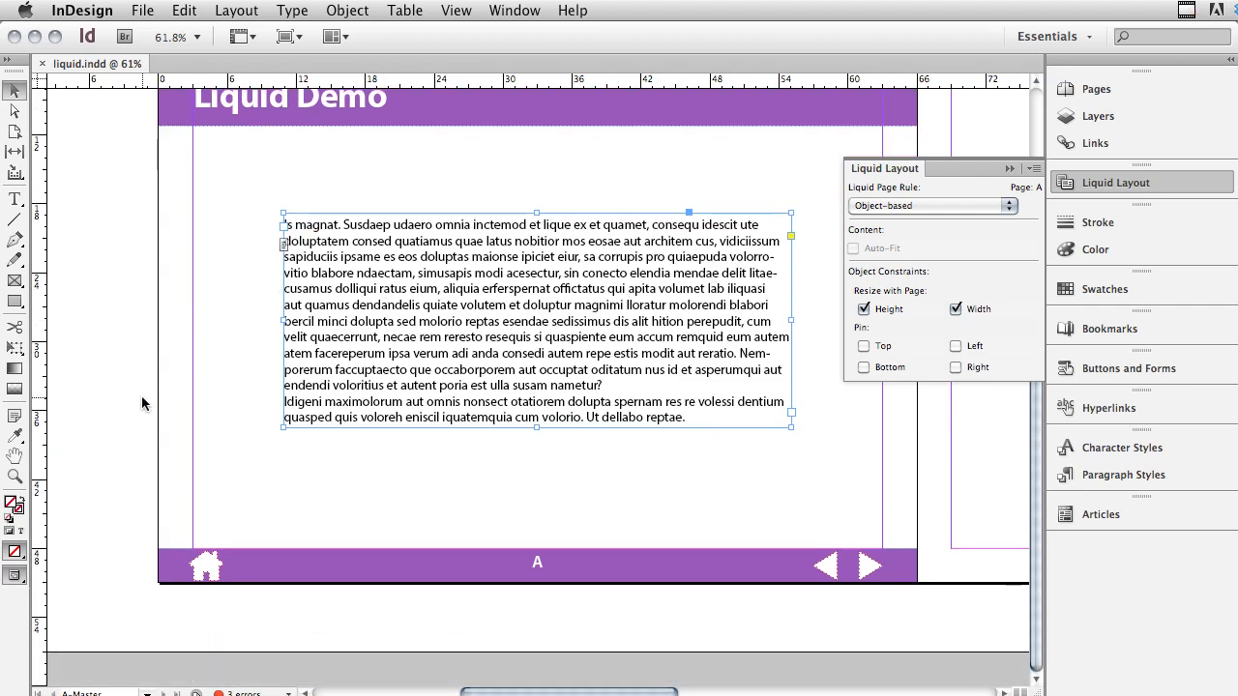
click(216, 571)
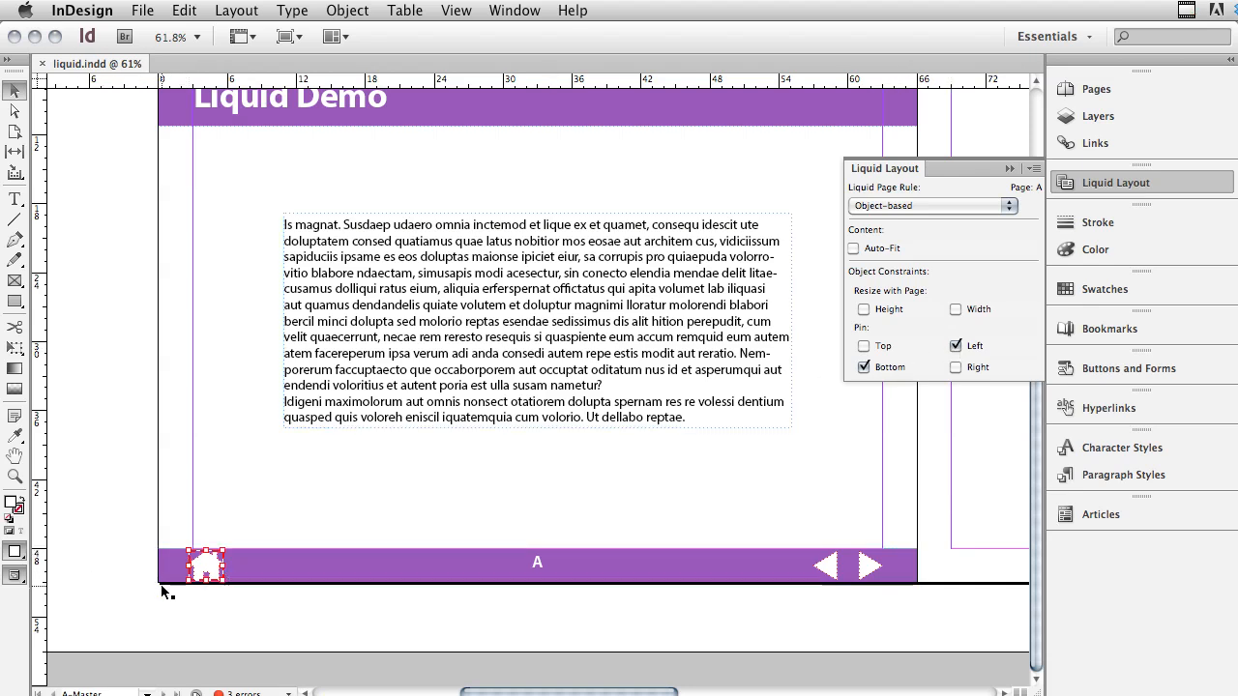
click(340, 567)
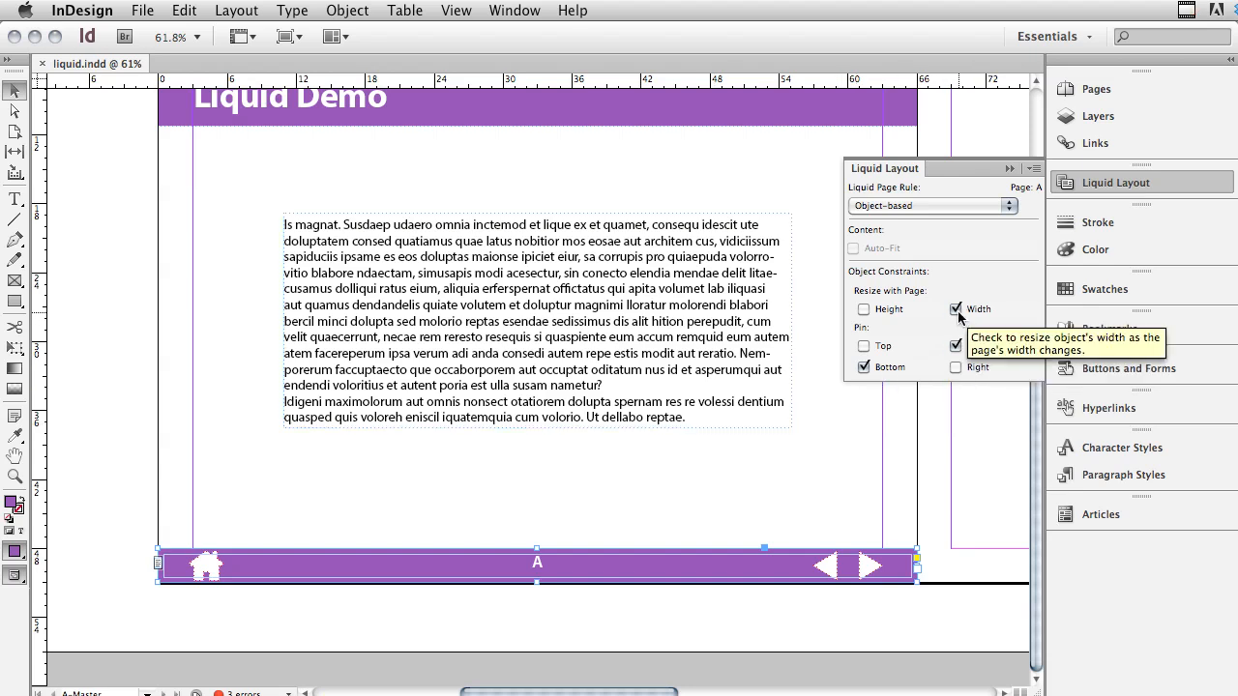
click(831, 568)
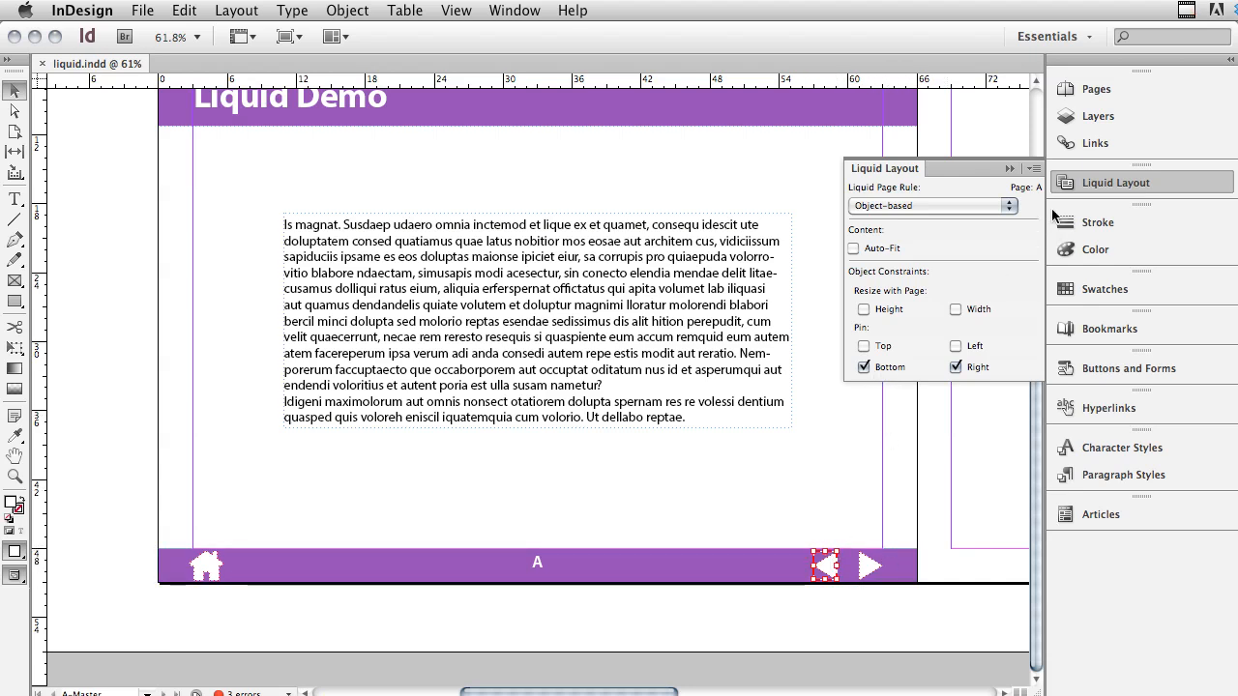
- Return to page 1 and review the text column layouts through page 3
click(1096, 89)
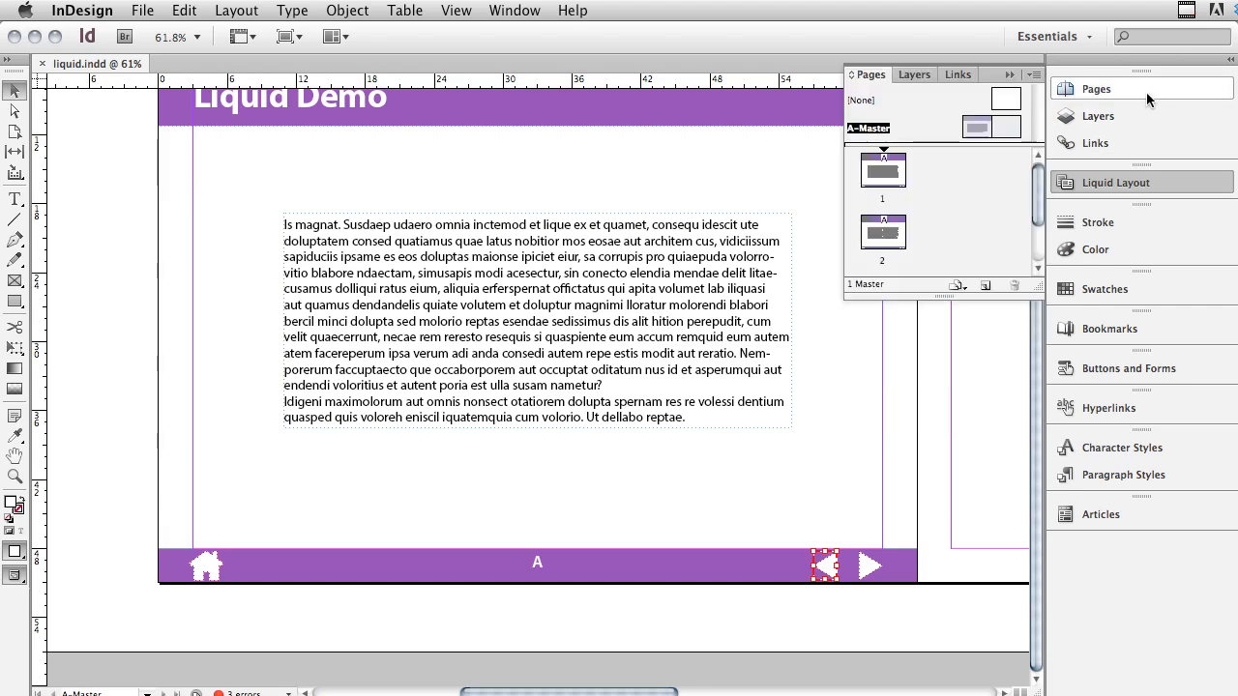
drag(904, 174, 899, 178)
double_click(882, 172)
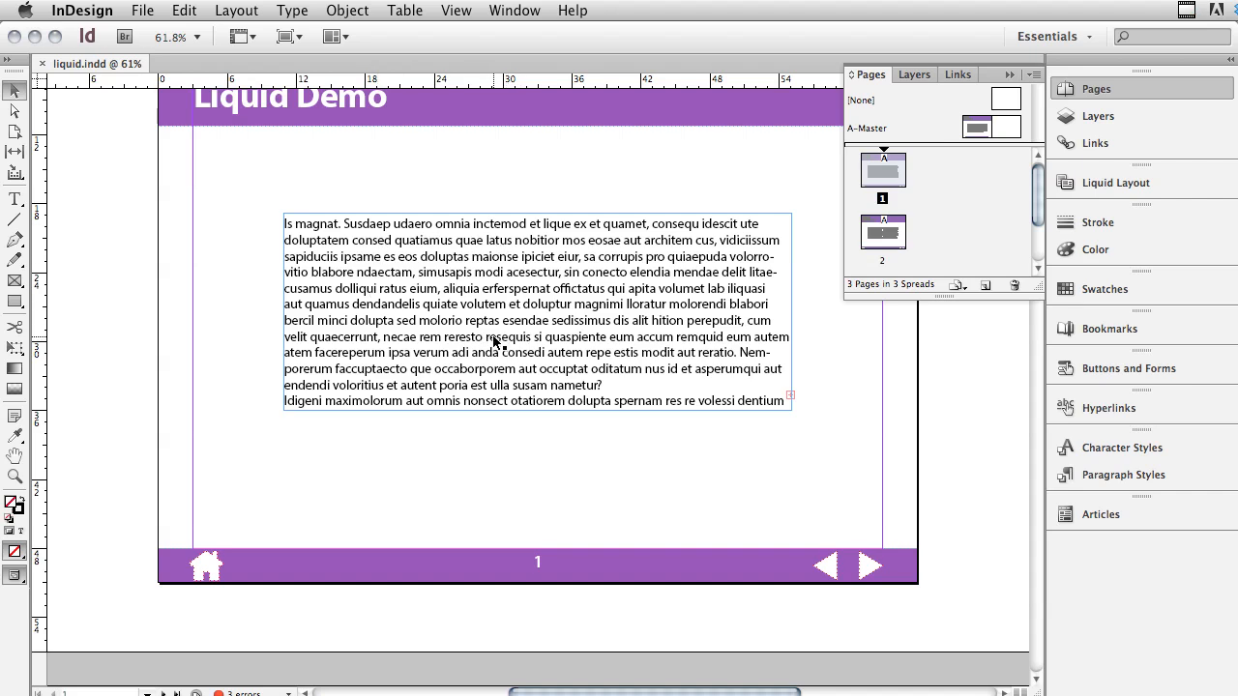
scroll(494, 342, down, 15)
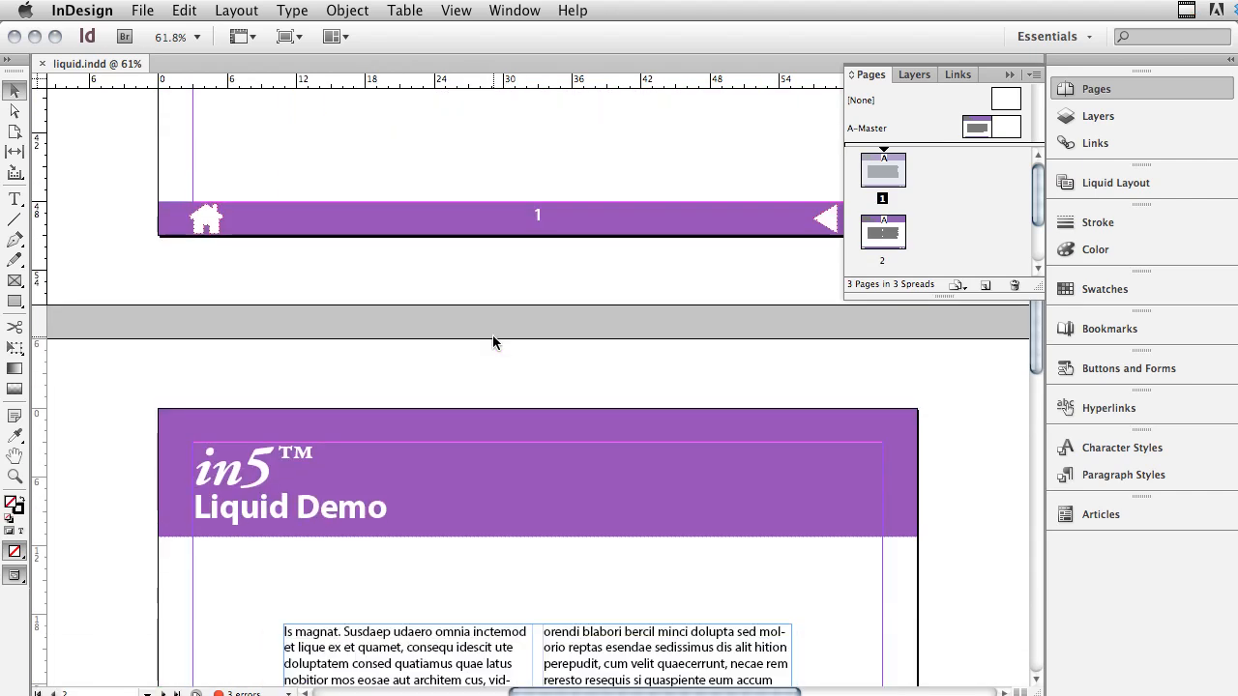
scroll(493, 342, up, 6)
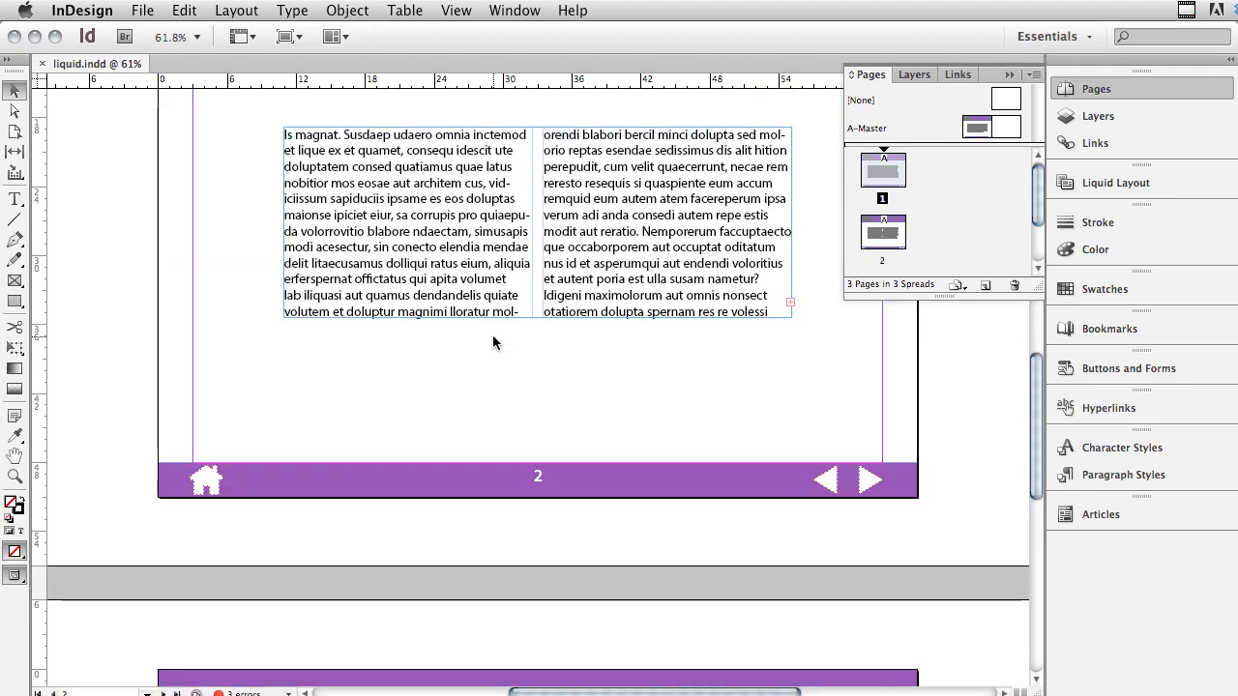
scroll(493, 342, down, 7)
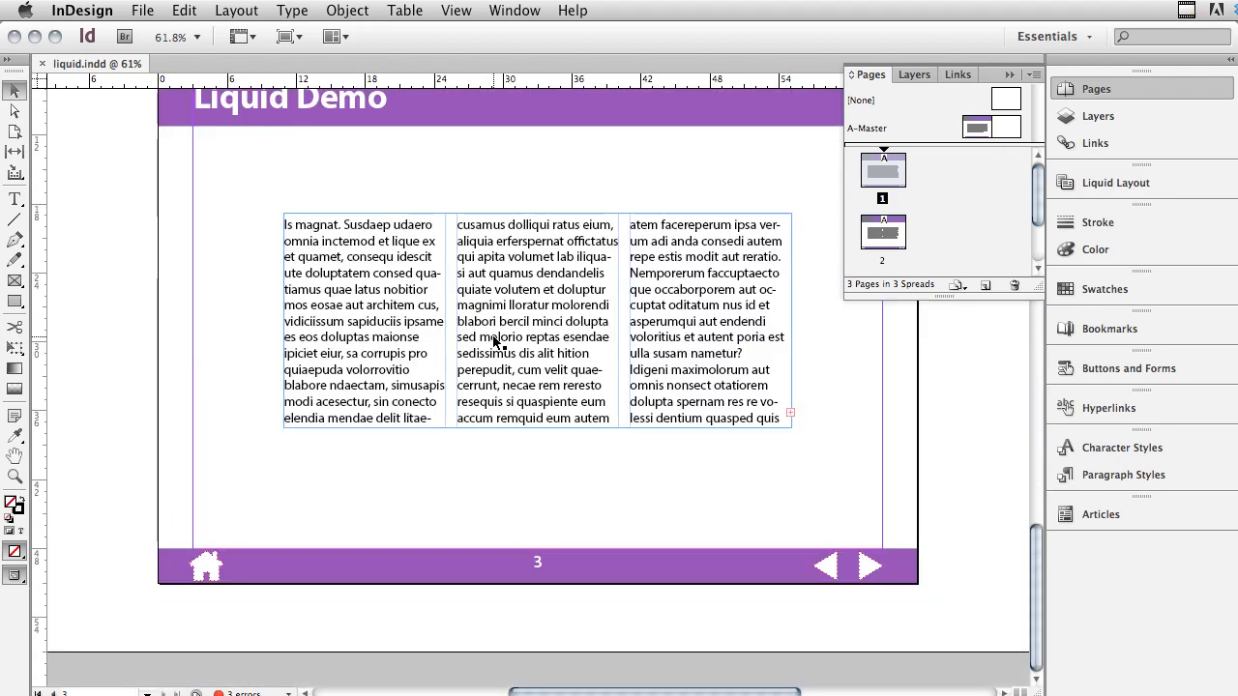
- Try extending the three-column text frame on page 3 downward to fit its overset text, and undo the resize
click(591, 422)
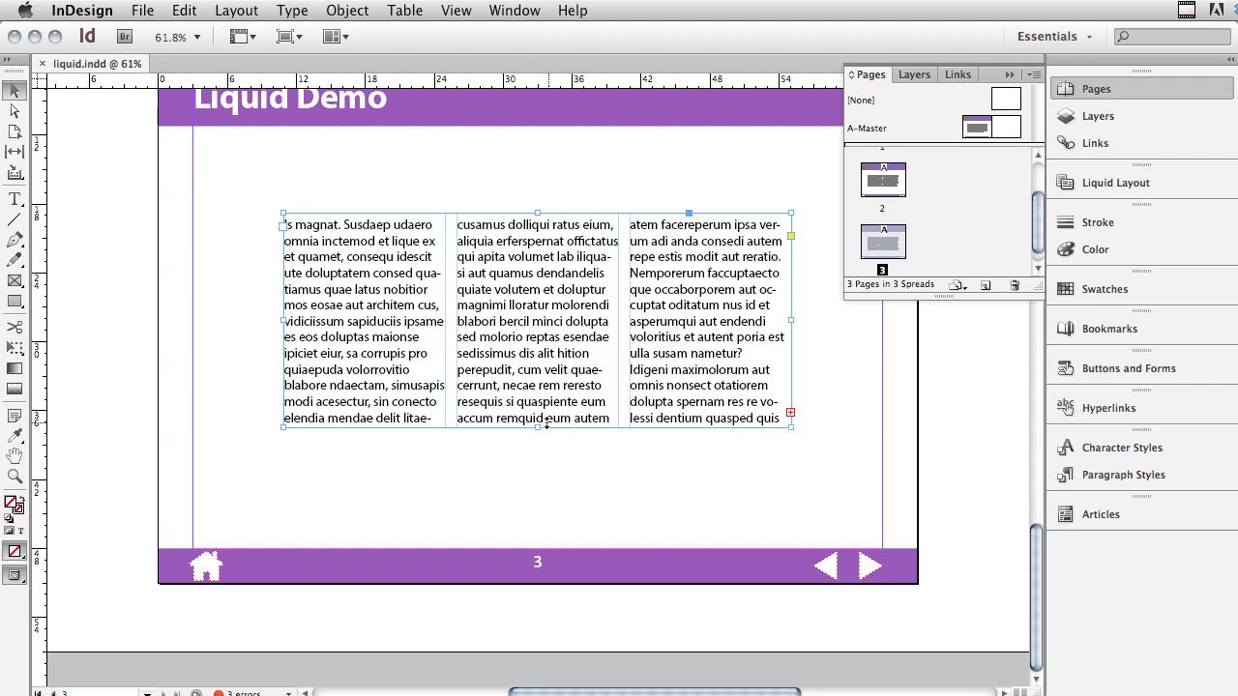
drag(537, 425, 535, 469)
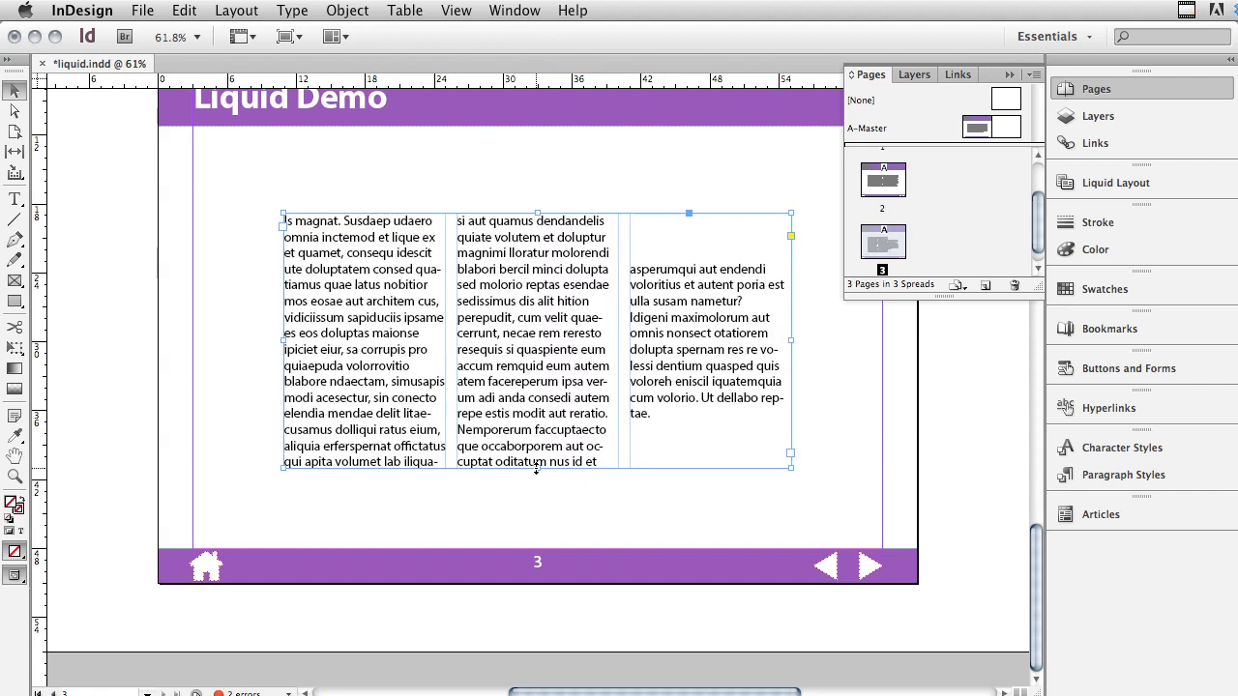
click(194, 9)
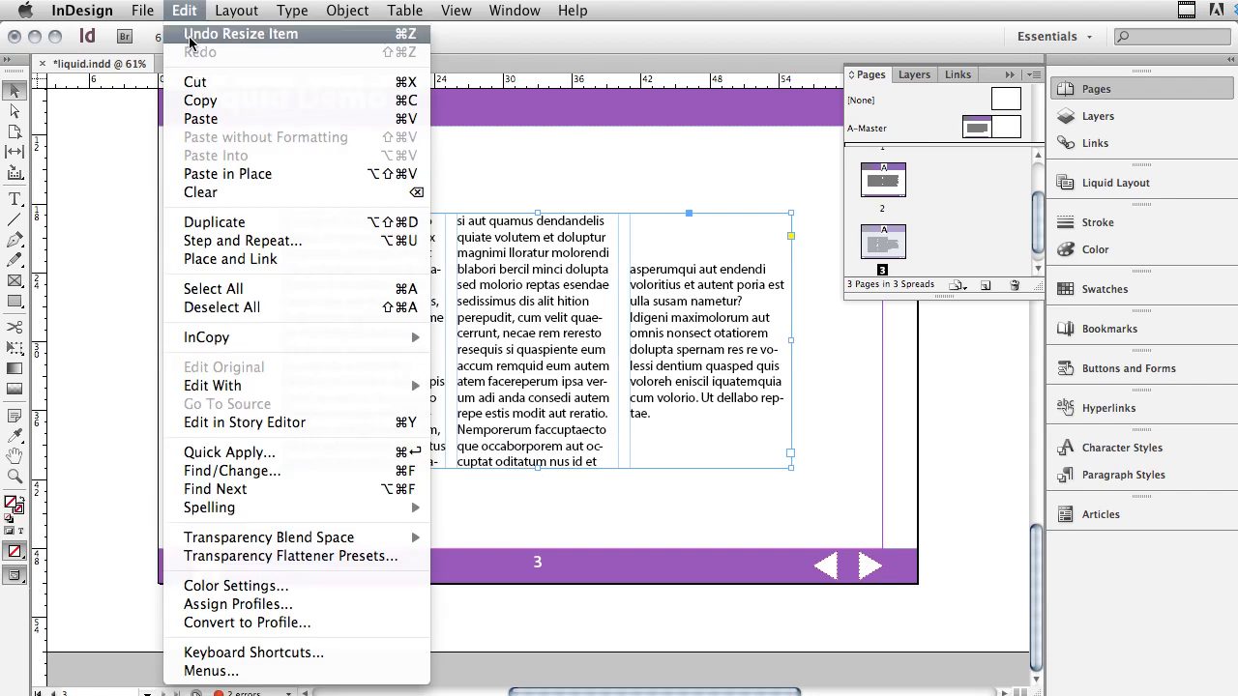
click(191, 35)
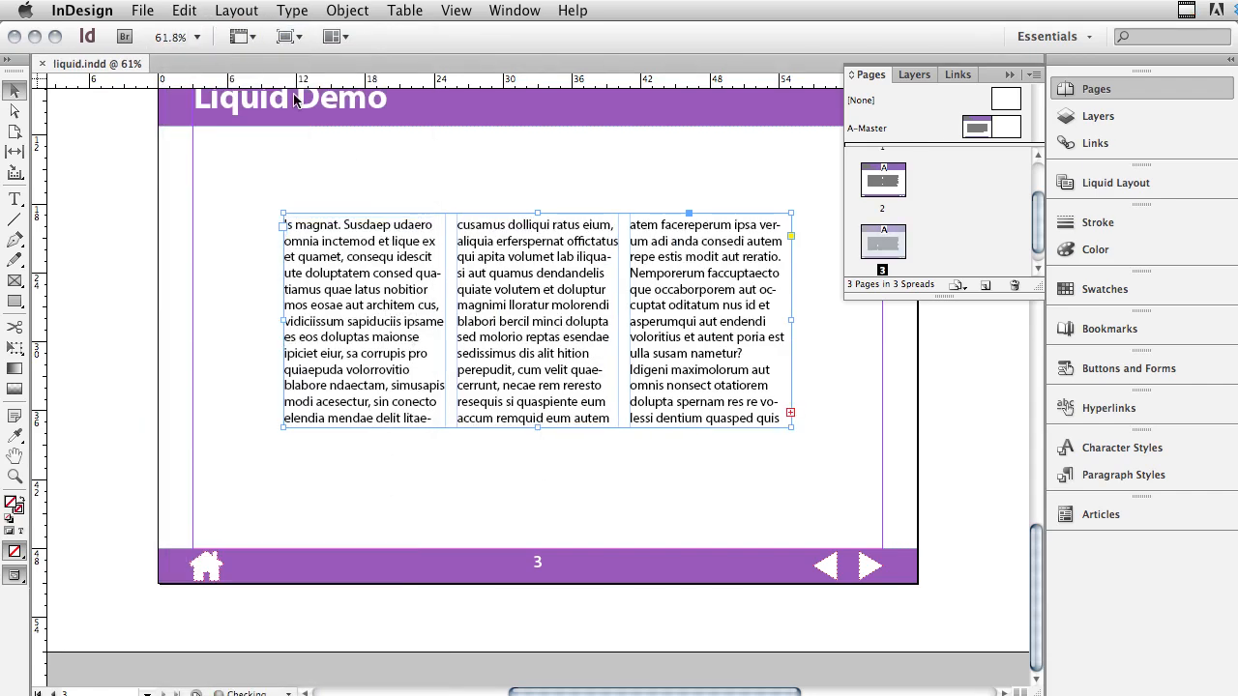
click(150, 13)
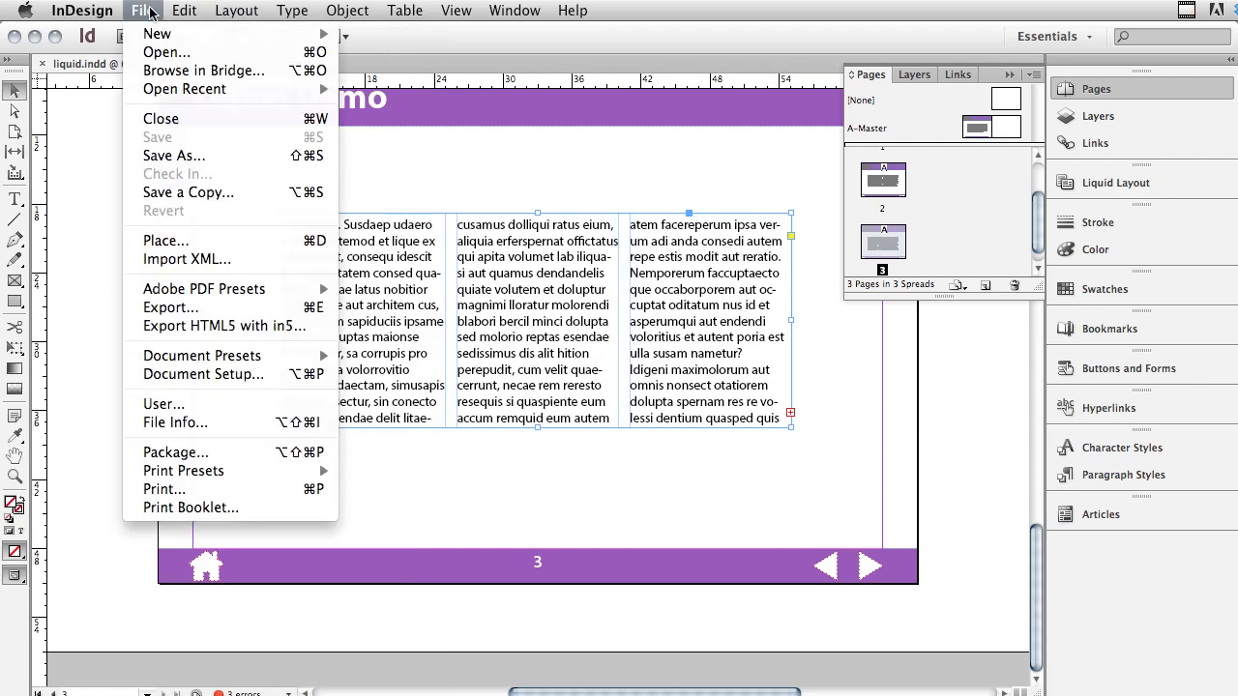
click(143, 12)
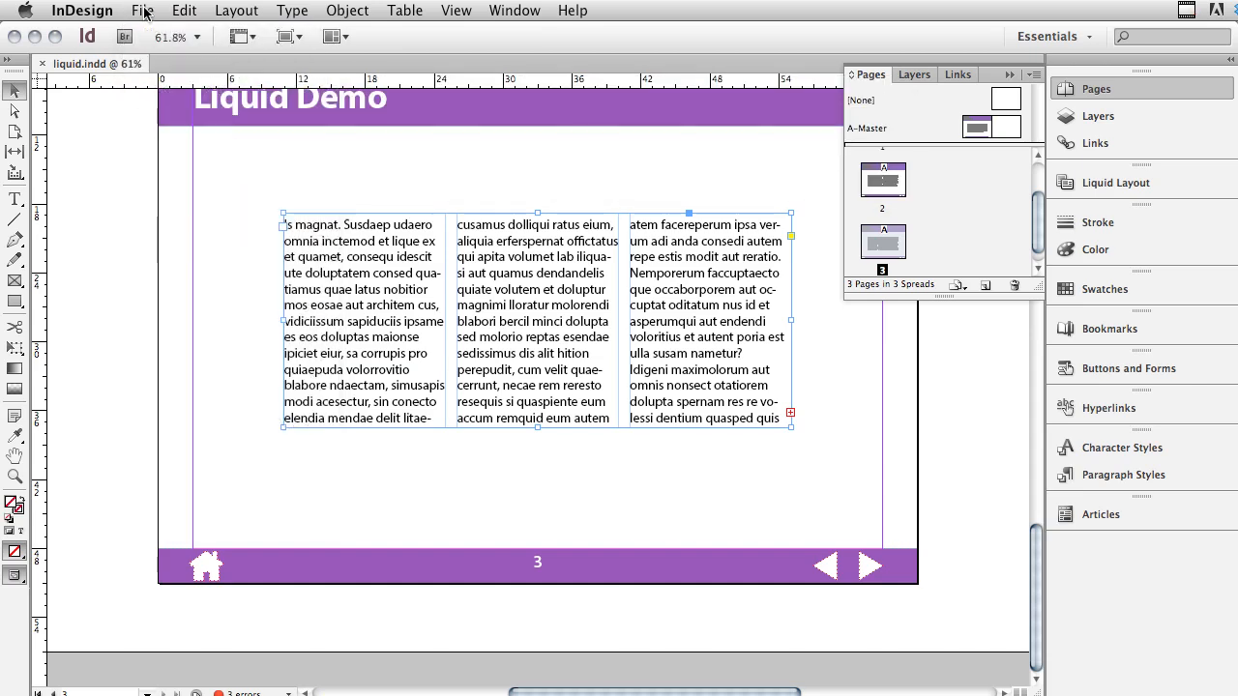
- Preview the liquid layout behavior of page 3 with the Page tool by resizing the page from its lower-right corner
click(16, 136)
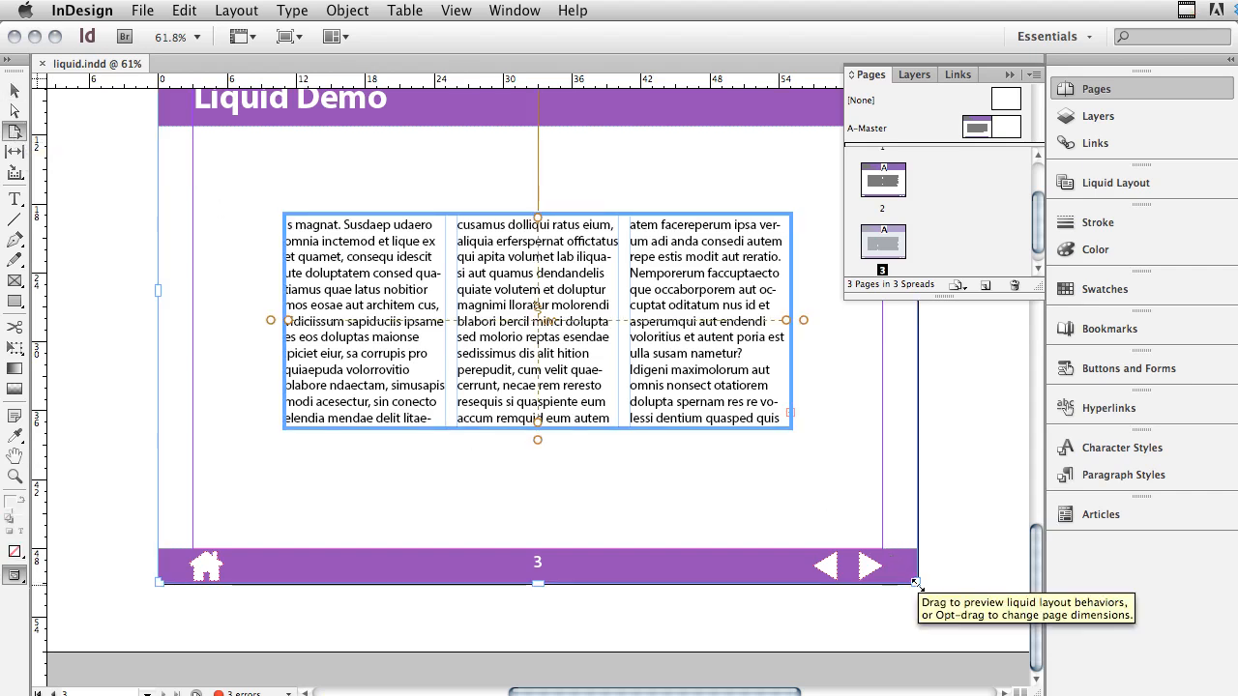
drag(916, 583, 551, 441)
drag(530, 432, 891, 595)
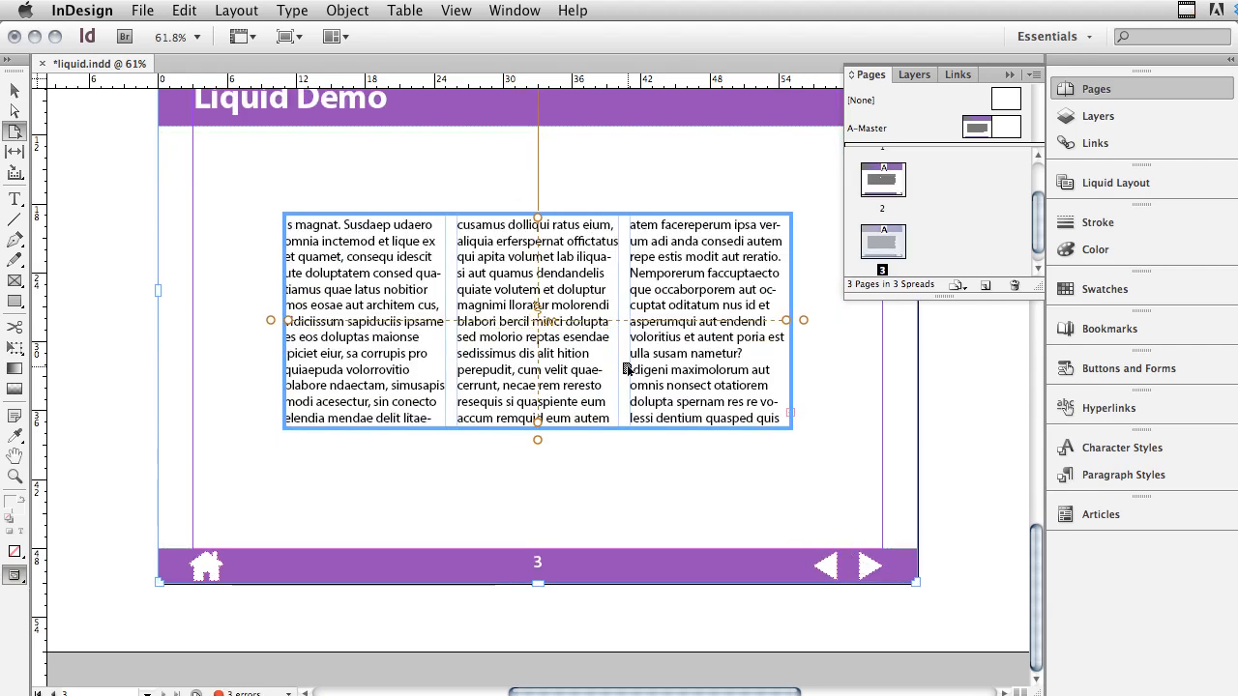
scroll(258, 162, up, 5)
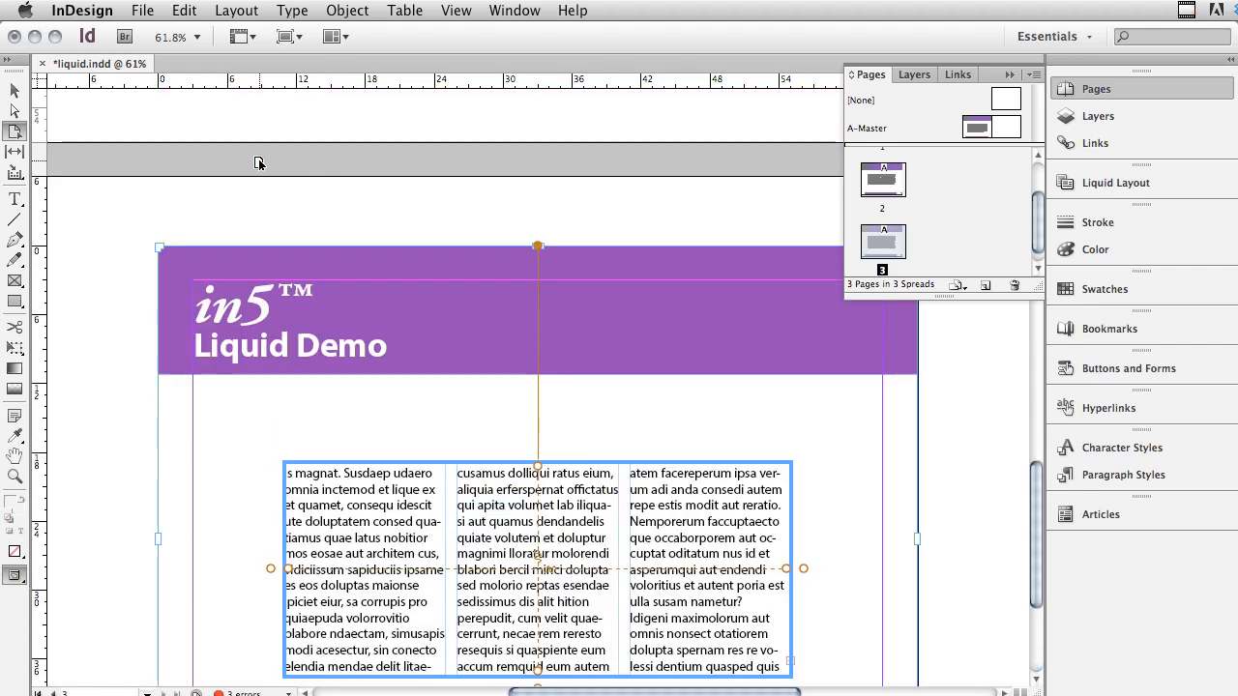
scroll(258, 163, down, 3)
scroll(258, 162, down, 2)
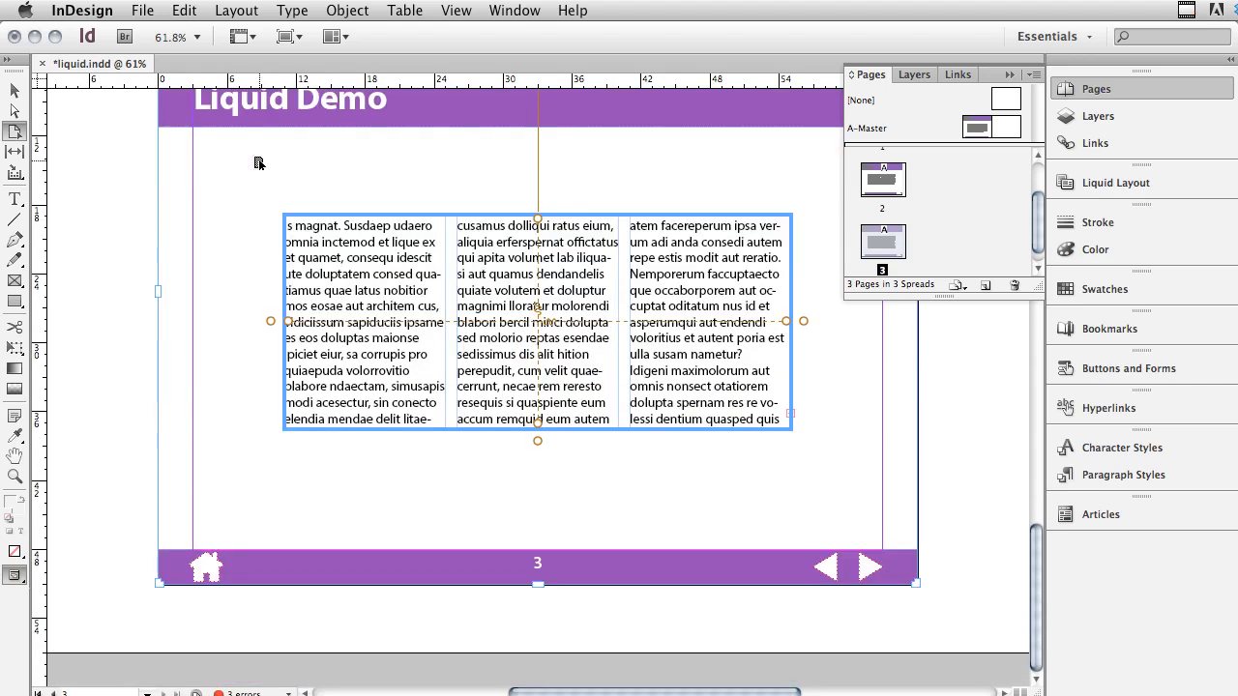
scroll(258, 162, up, 1)
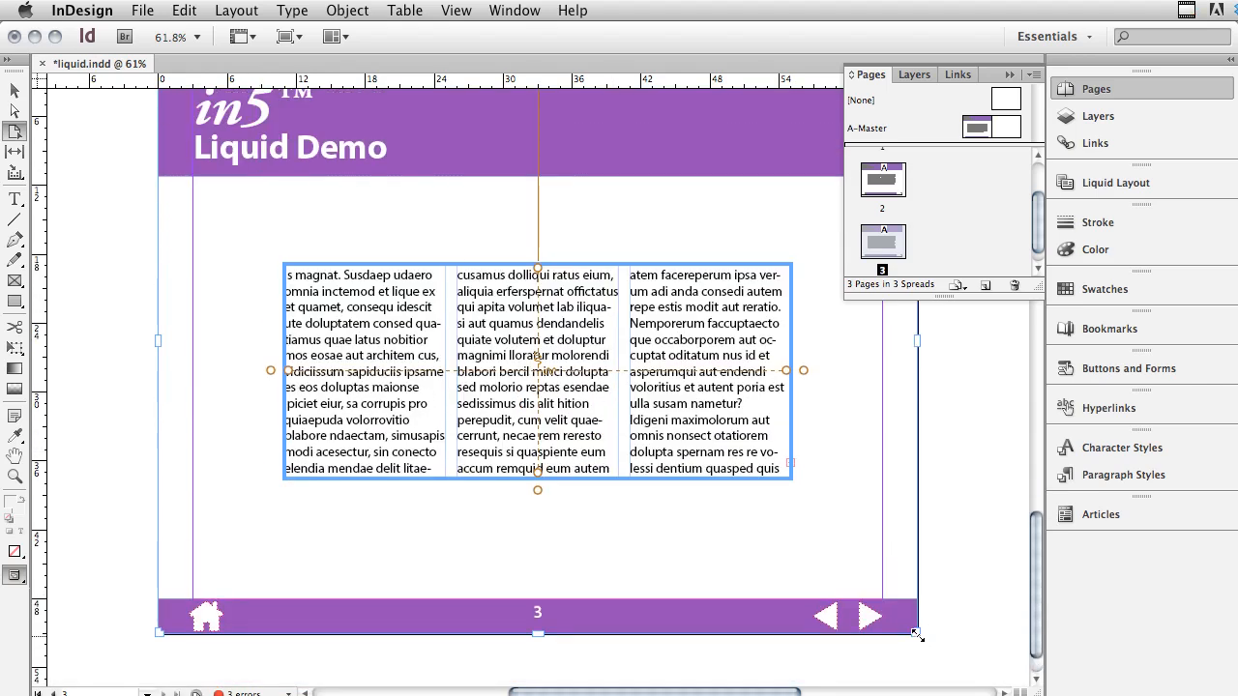
drag(917, 635, 829, 531)
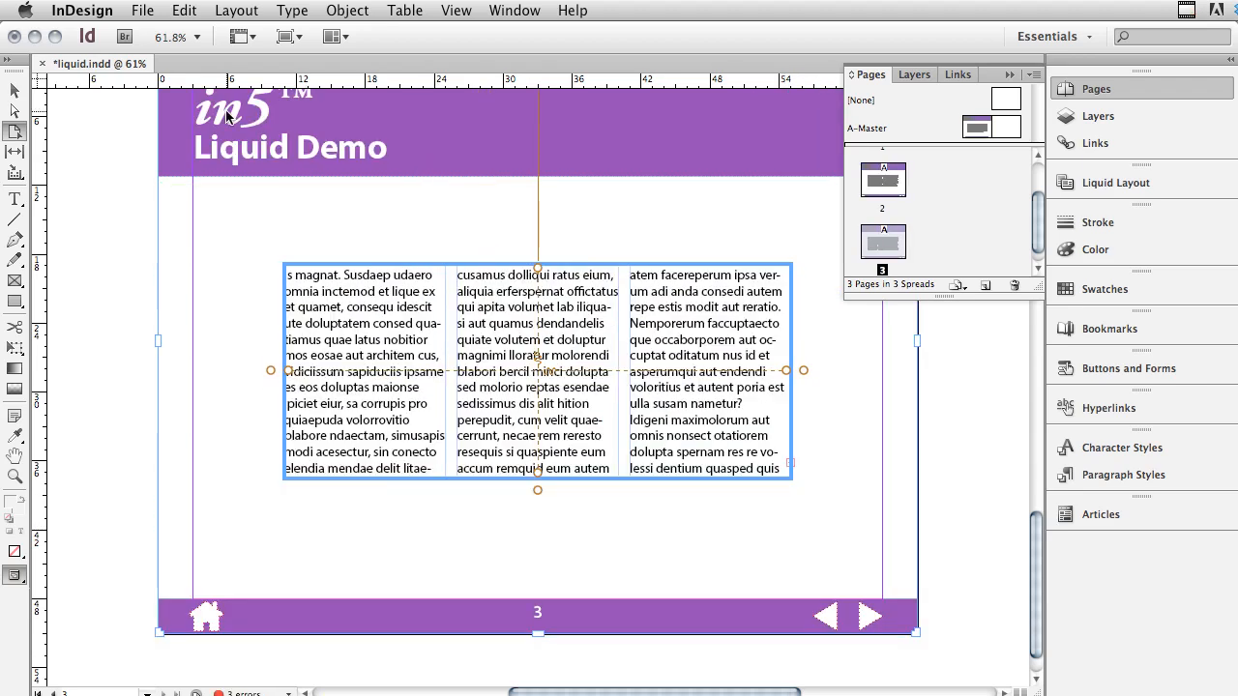
- Save the document and open the Export HTML5 with in5 settings, moving the dialog fully into view
key(super+s)
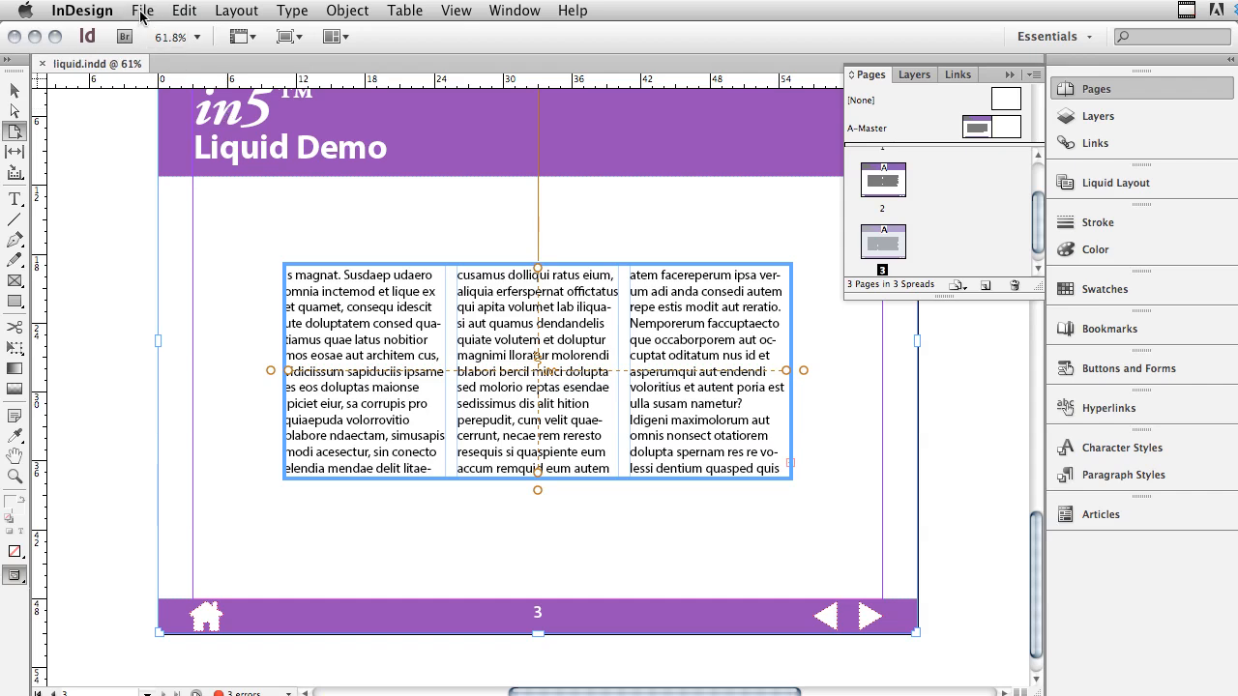
click(141, 12)
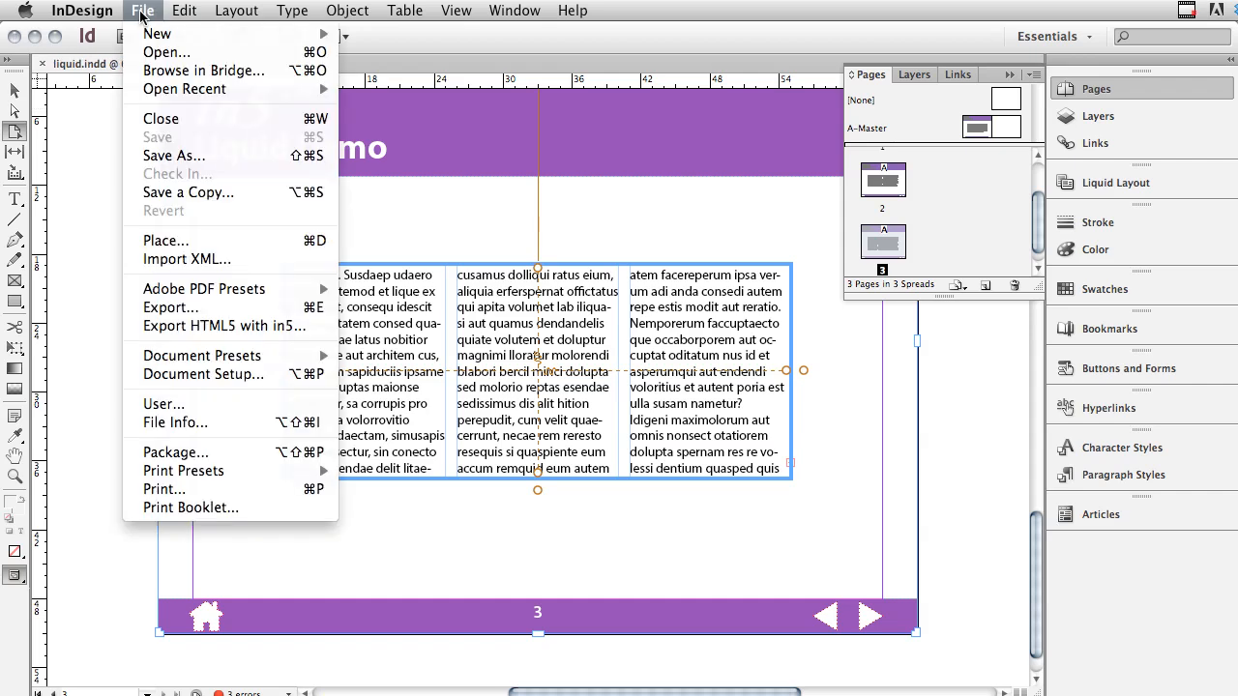
click(272, 328)
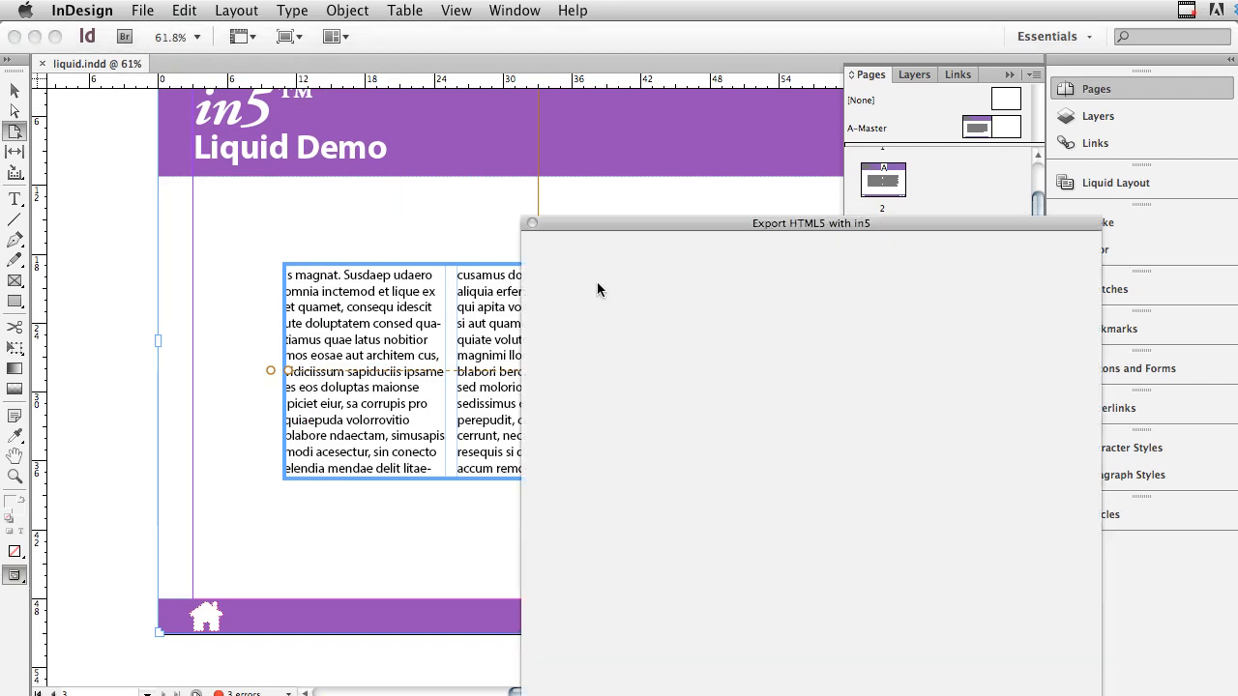
drag(679, 224, 498, 85)
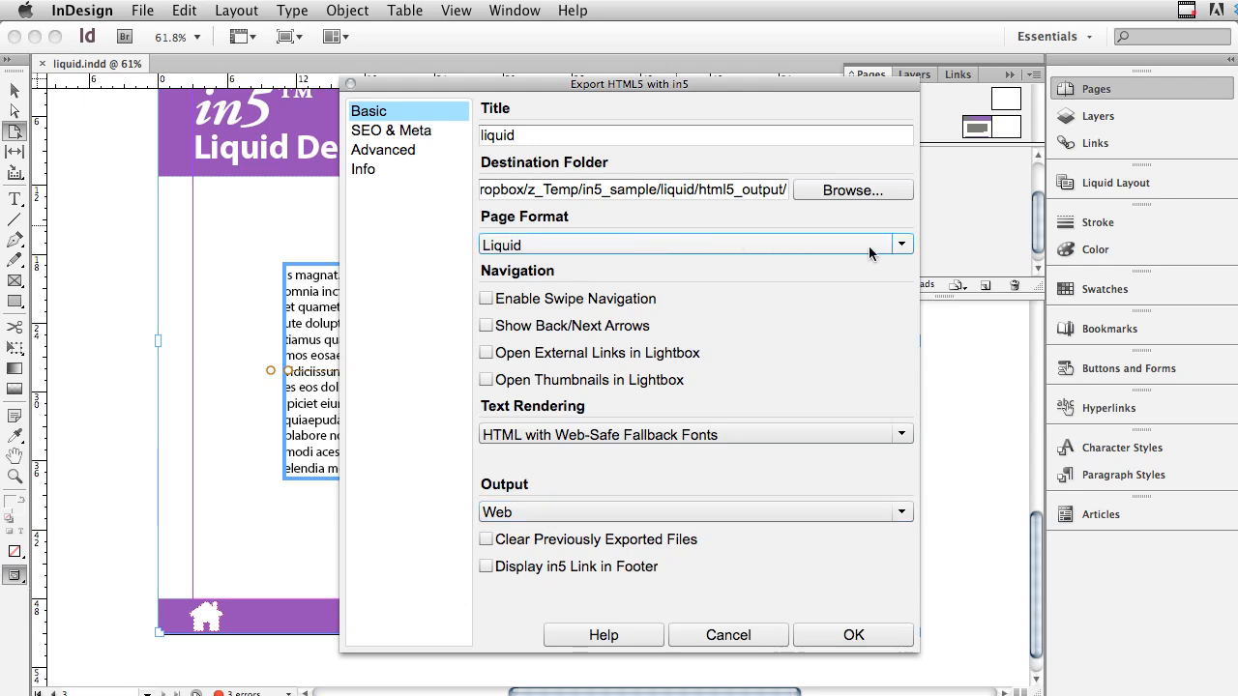
- Export the document as HTML5 using the Liquid page format, checking the advanced rendering options before running the export
click(902, 246)
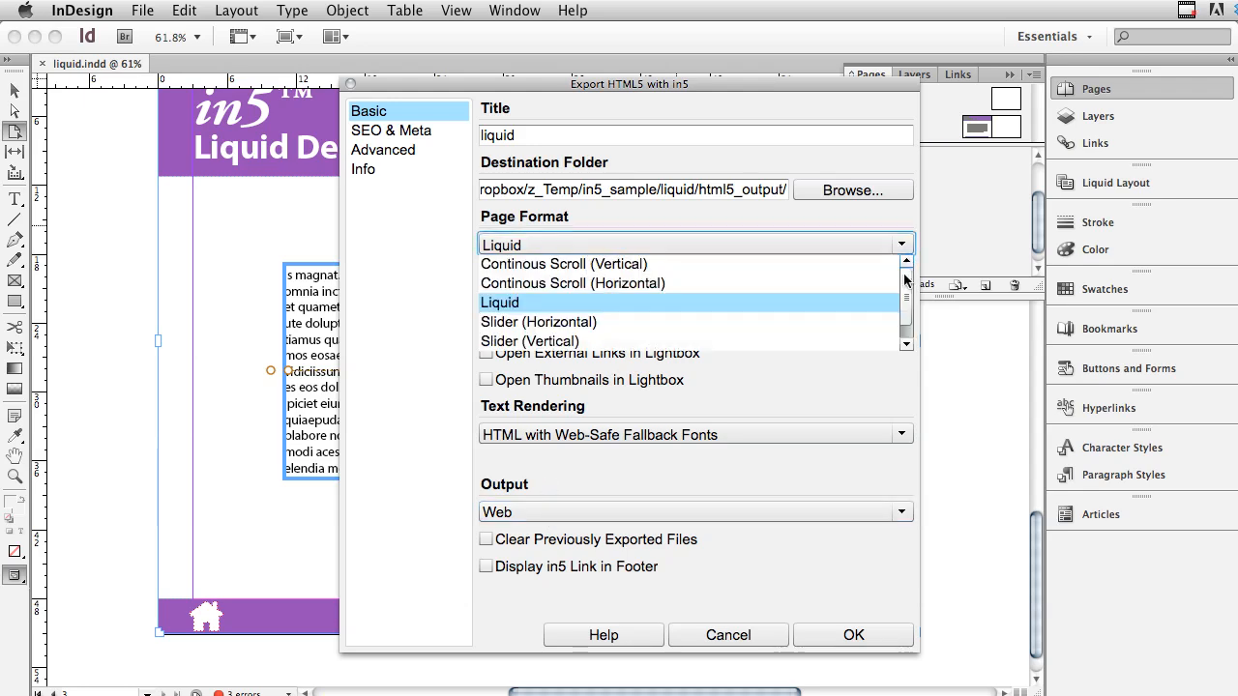
mouse_move(904, 280)
mouse_down()
mouse_move(903, 296)
mouse_move(903, 276)
mouse_up()
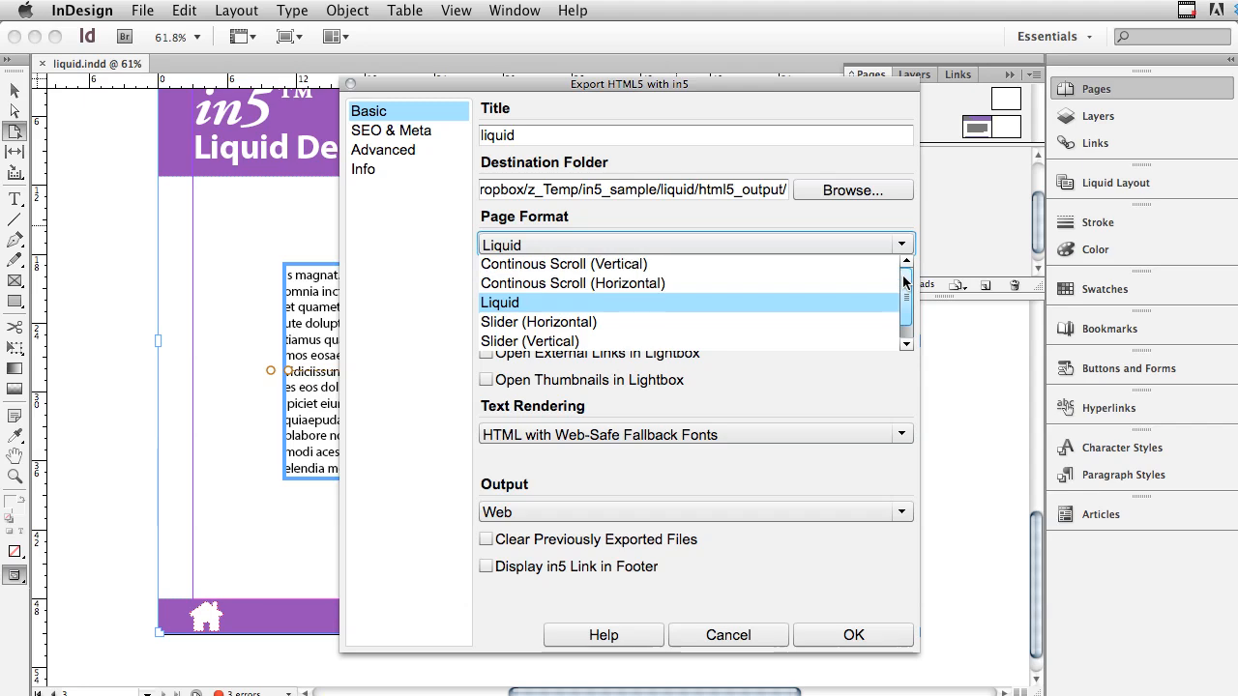
click(753, 300)
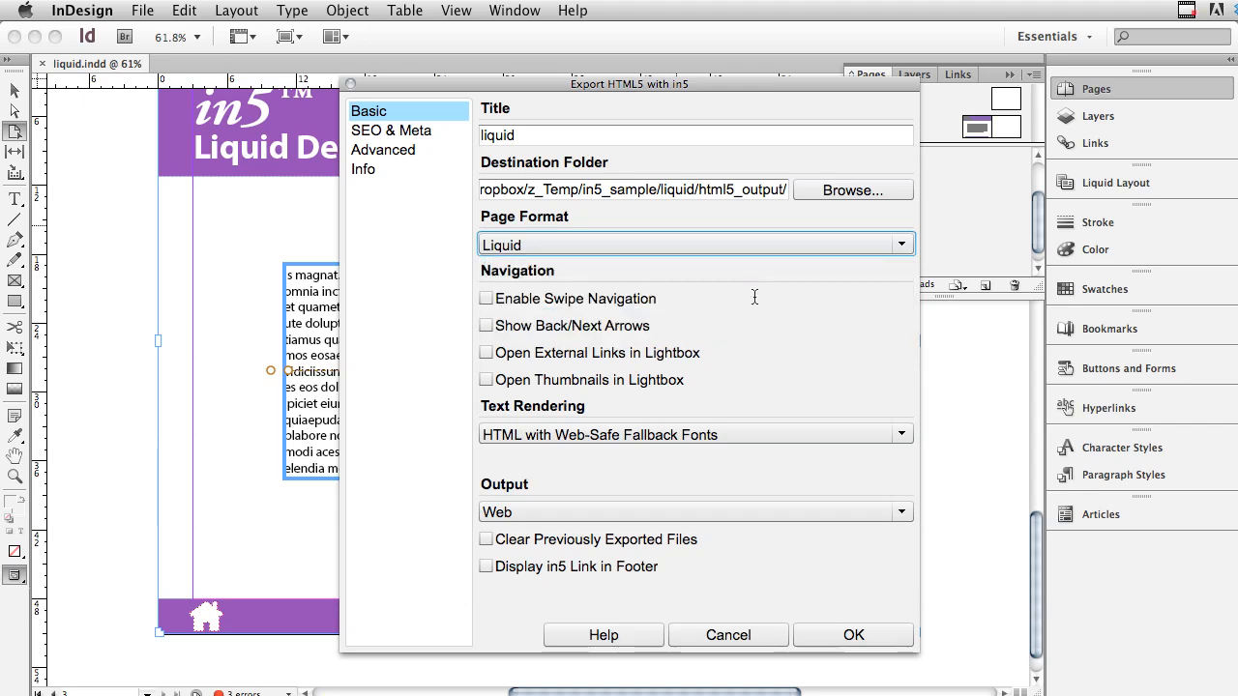
click(404, 154)
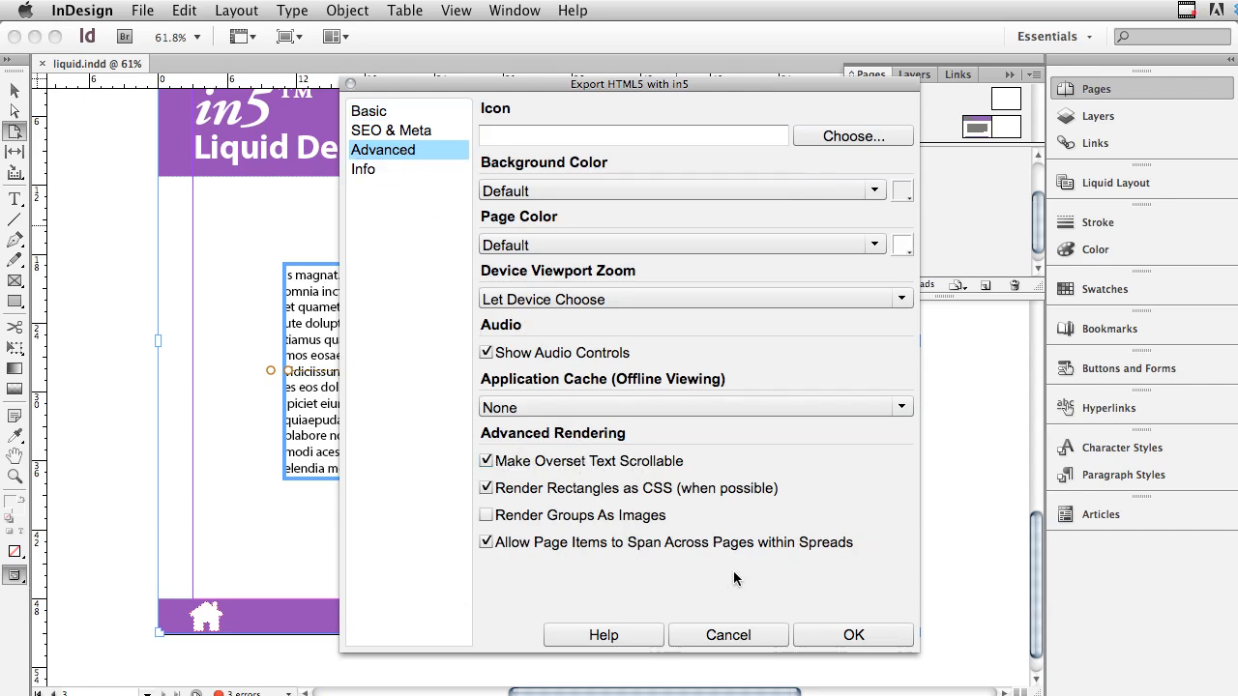
click(838, 638)
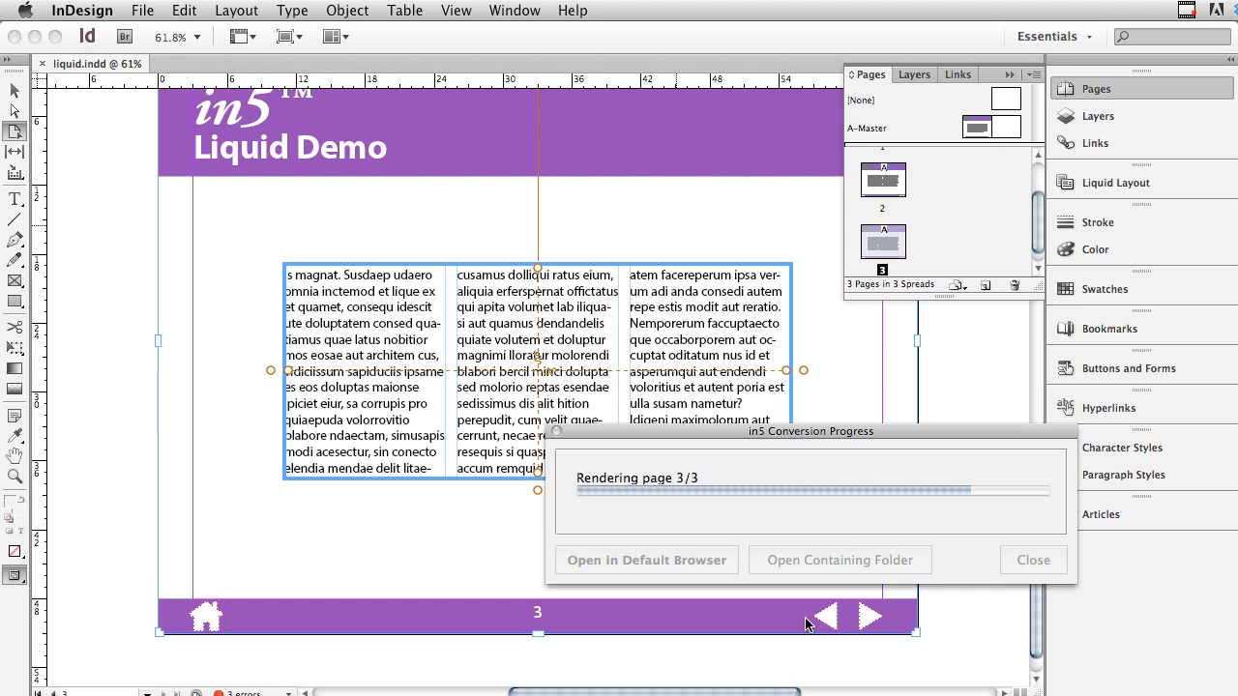
- Open the exported HTML5 in the default browser and test page 1's liquid layout by shrinking and widening the browser window
click(726, 577)
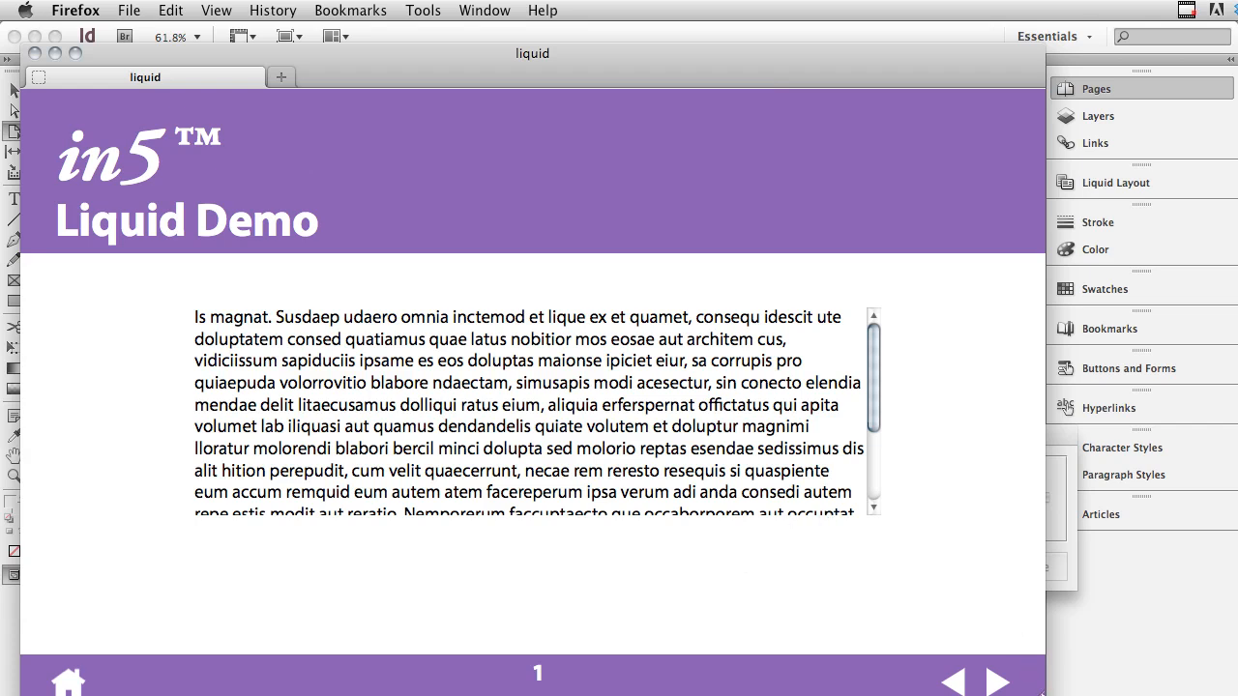
drag(1042, 692, 833, 624)
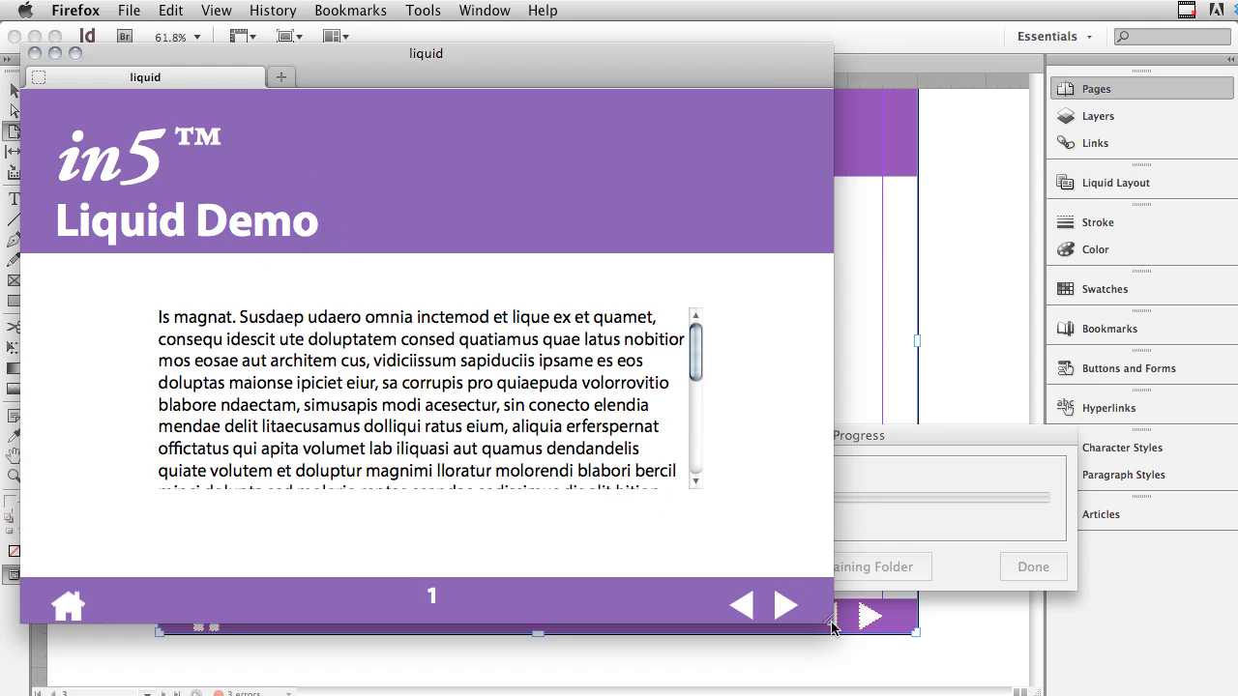
drag(827, 624, 1230, 691)
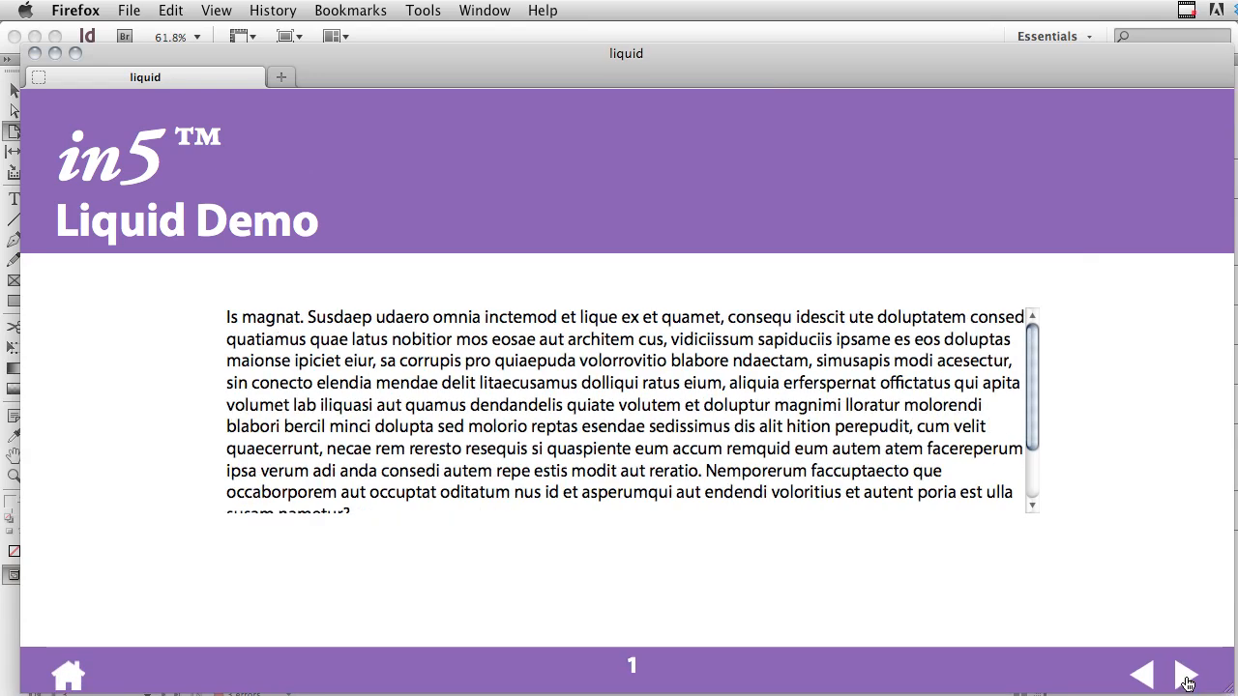
- Test the three-column layout on page 3 of the export by shrinking the browser window, and return to the home page
click(1184, 677)
click(1183, 679)
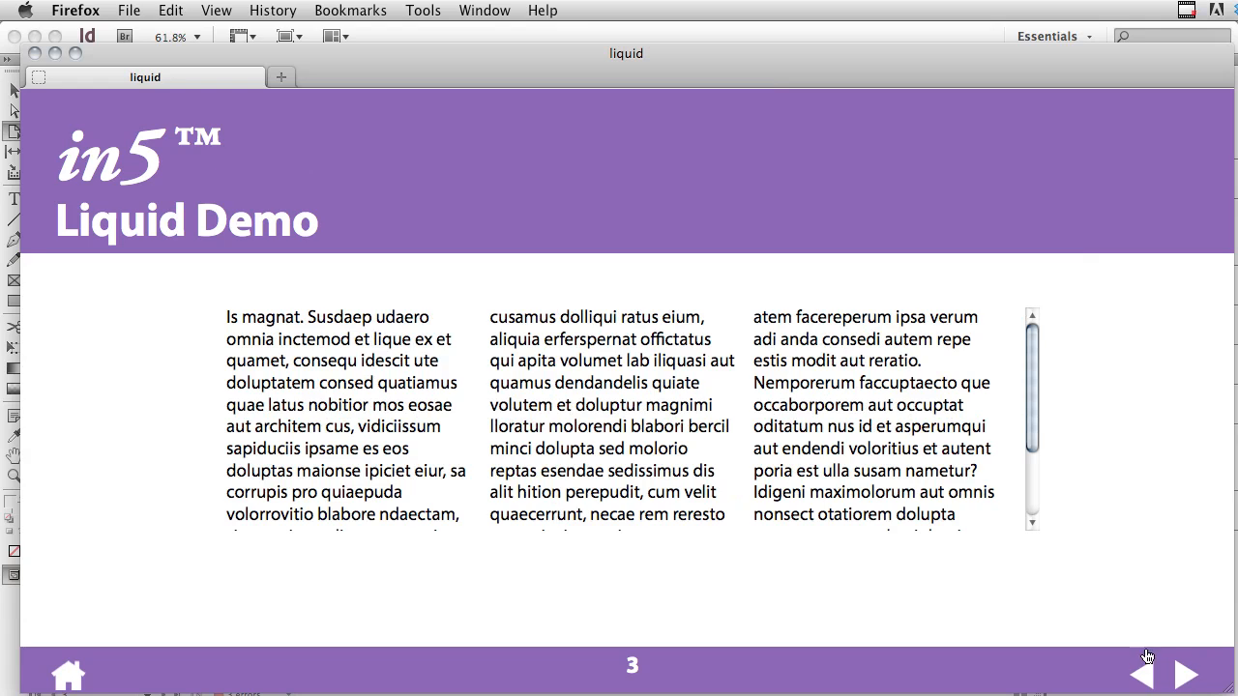
click(1236, 686)
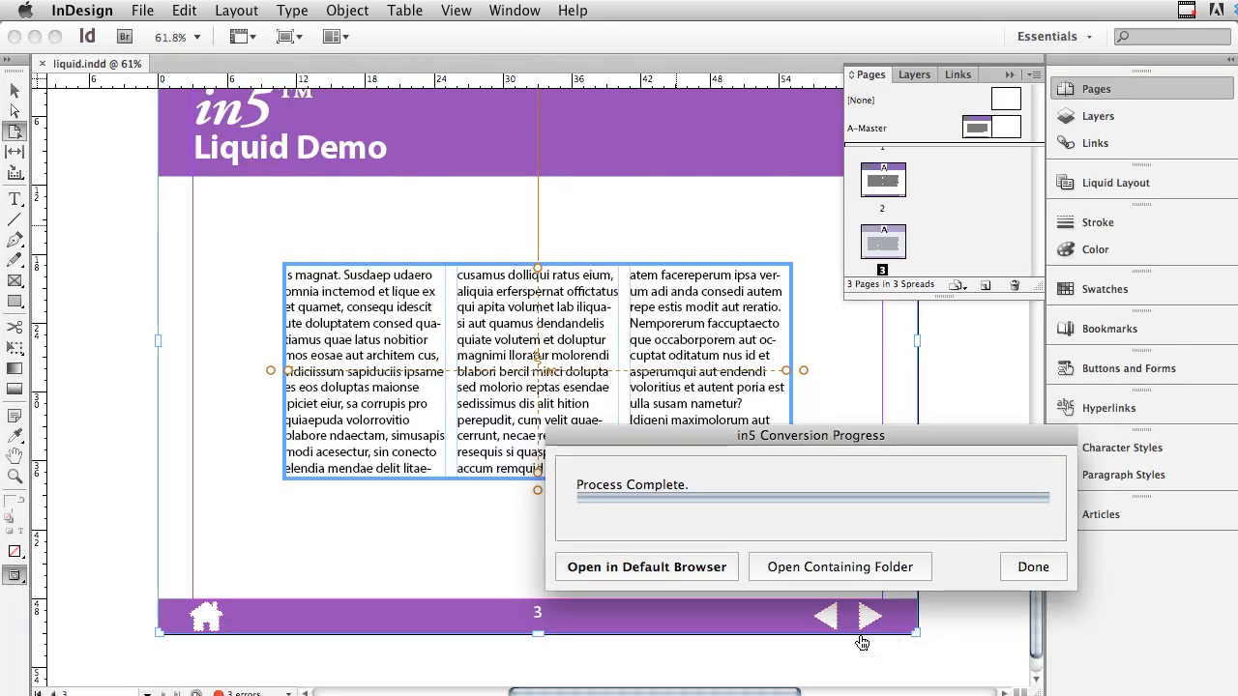
key(super+Tab)
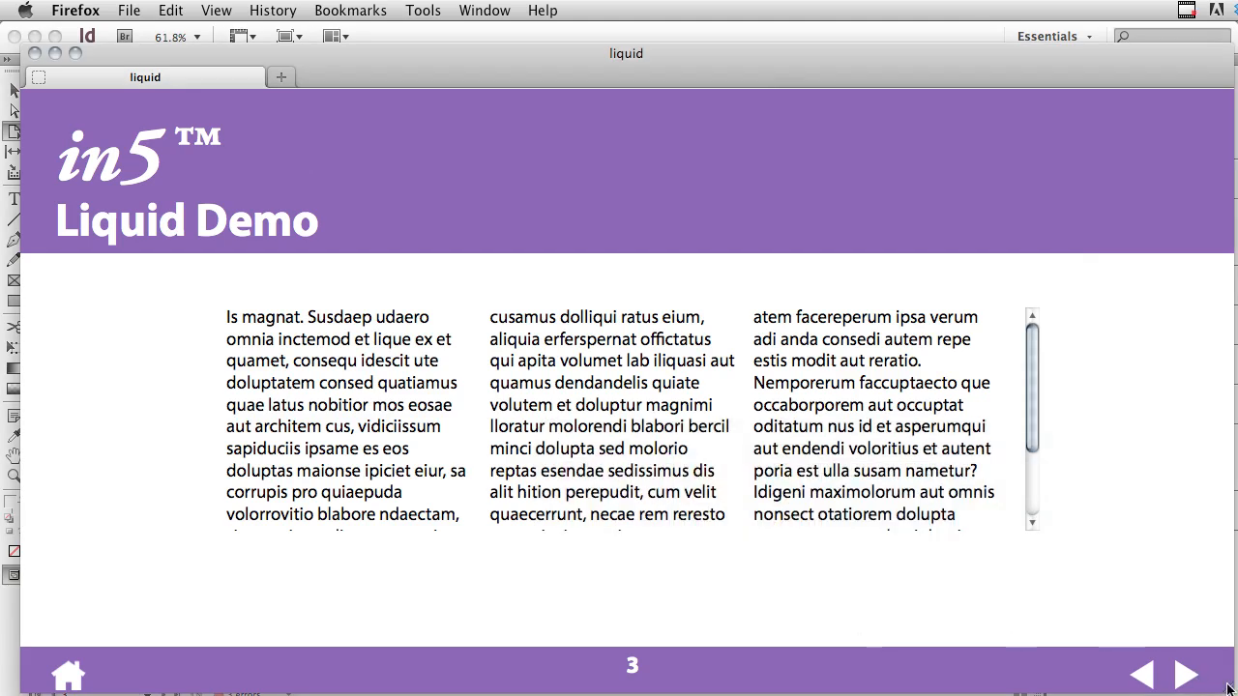
drag(1231, 689, 912, 627)
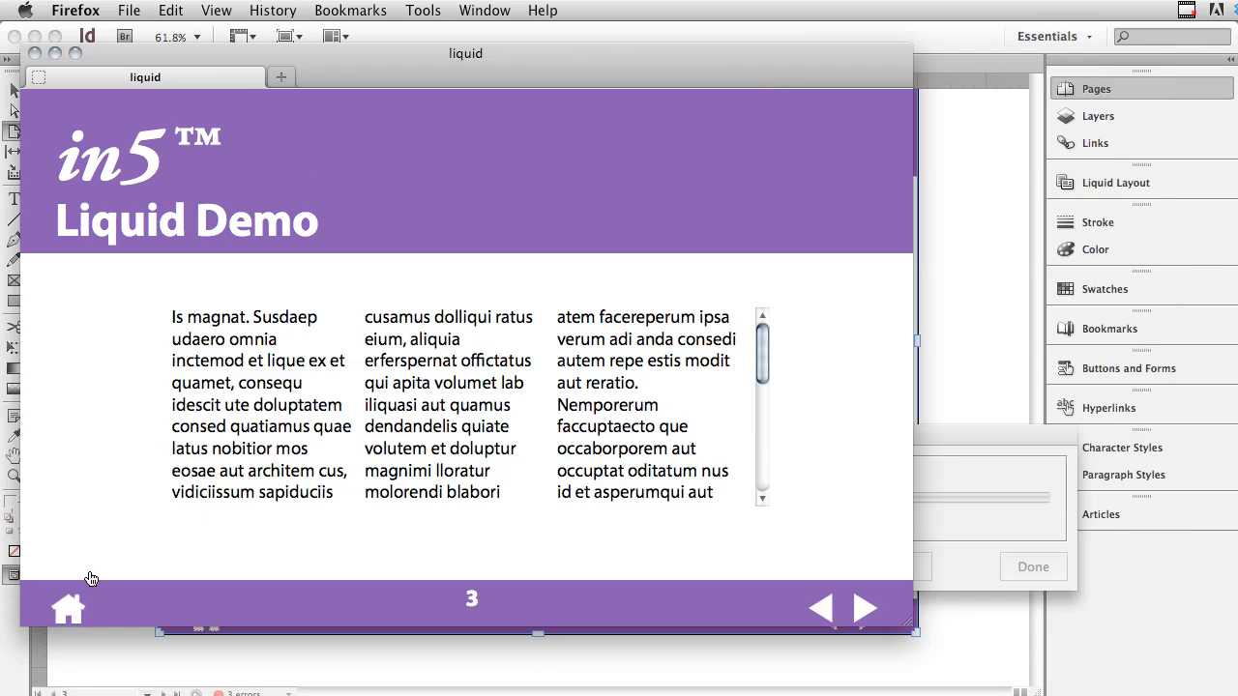
click(78, 617)
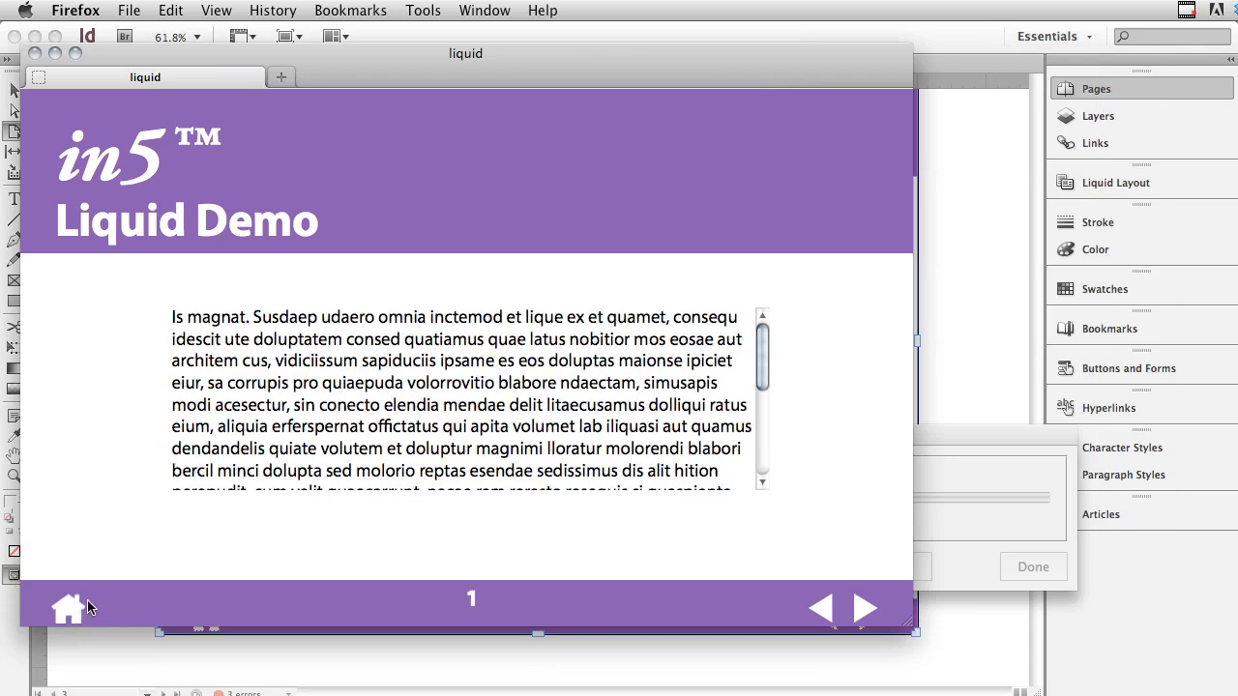